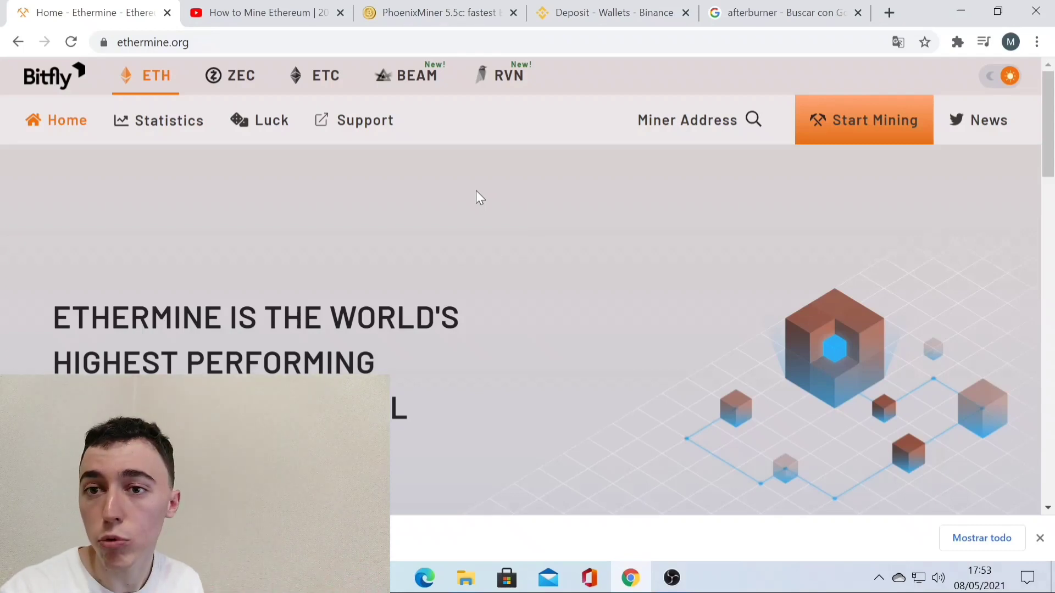
Review the ETH deposit page on Binance with its ERC20 address, and return to the Ethermine home page
left_click(614, 13)
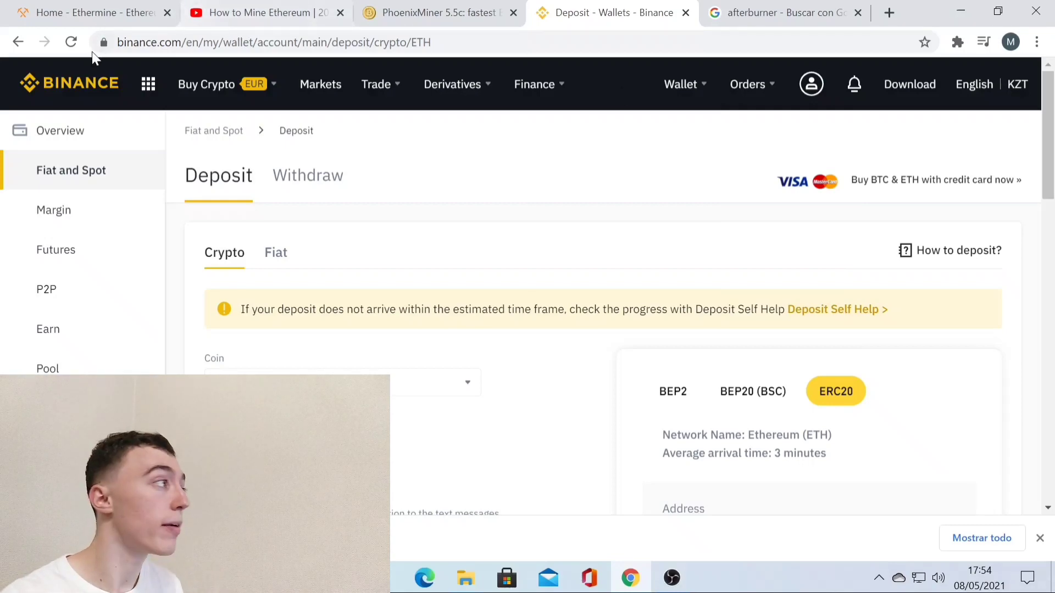
mouse_move(360, 84)
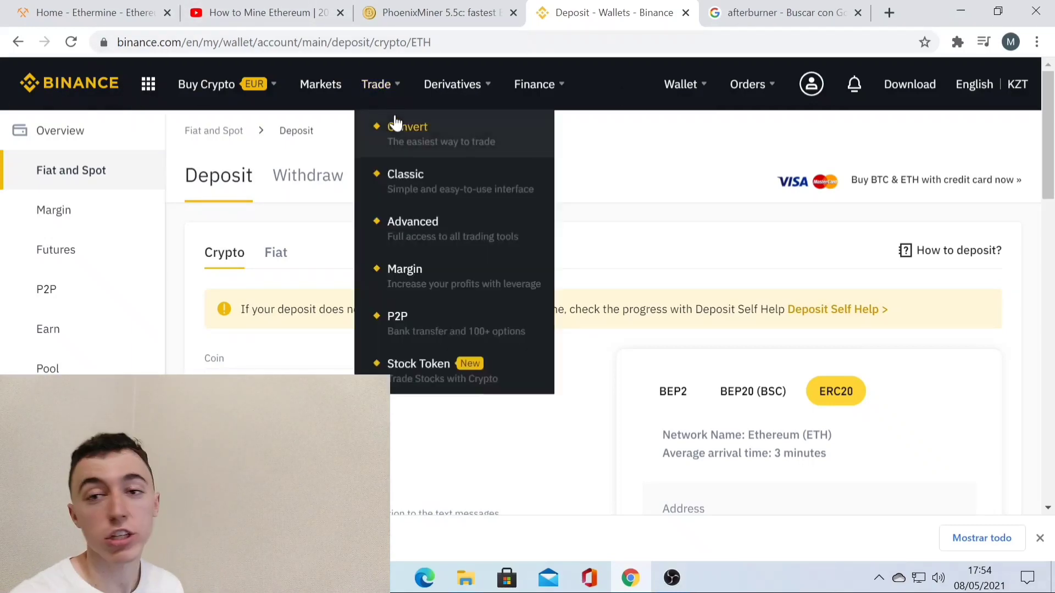
mouse_move(683, 97)
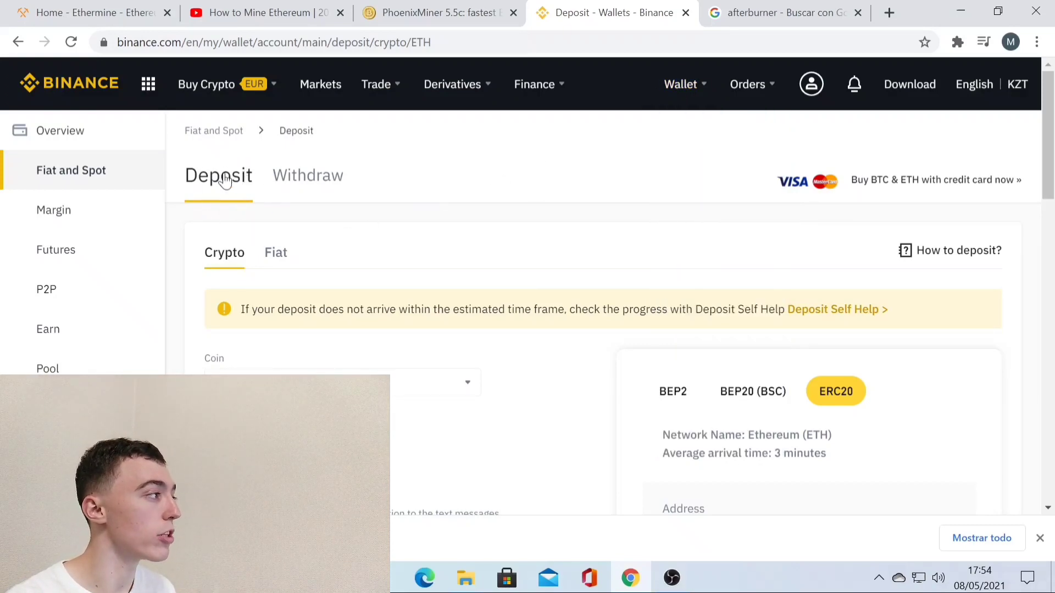
left_click_drag(1052, 162, 1052, 195)
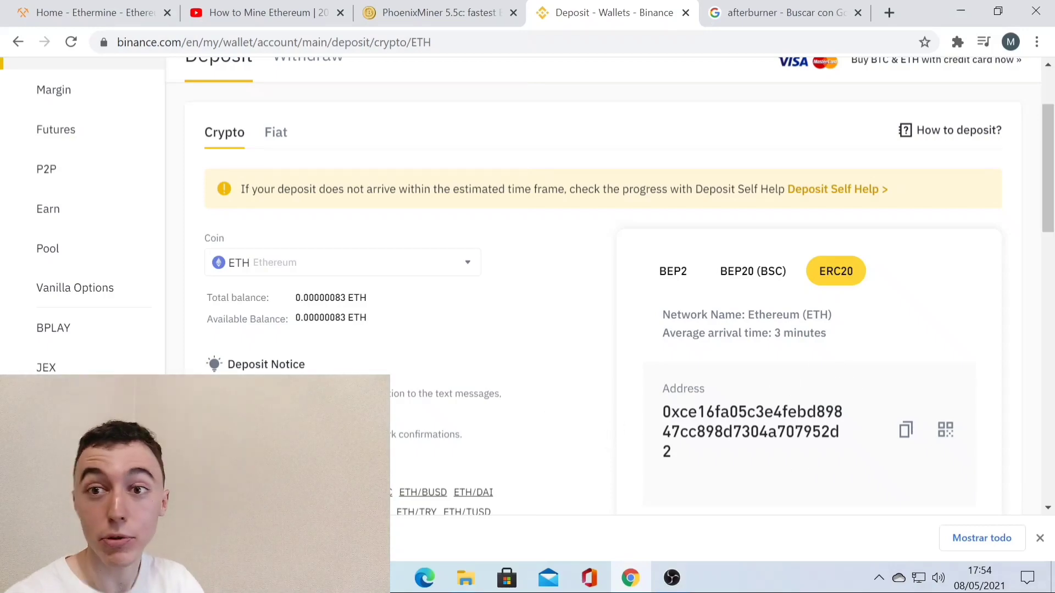
left_click_drag(1046, 162, 1037, 127)
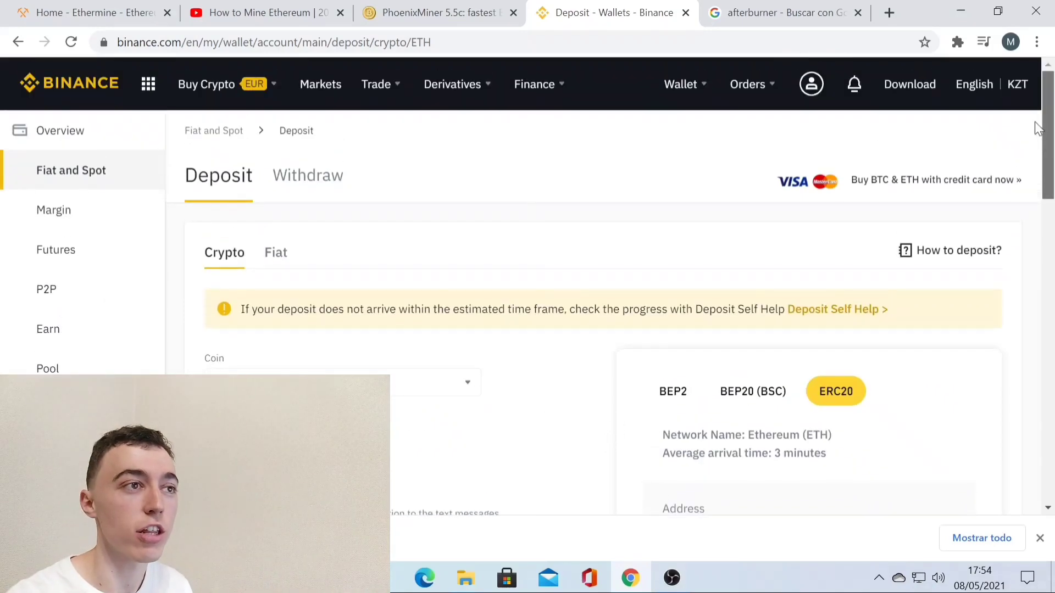
left_click(78, 16)
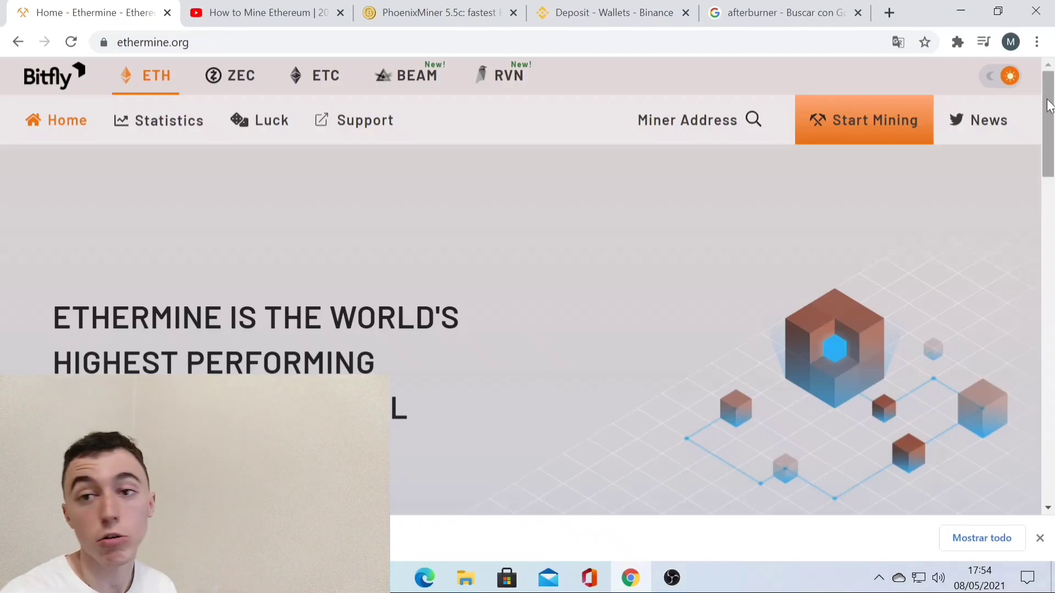
mouse_move(1050, 104)
left_mouse_down()
mouse_move(1045, 192)
mouse_move(1048, 93)
left_mouse_up()
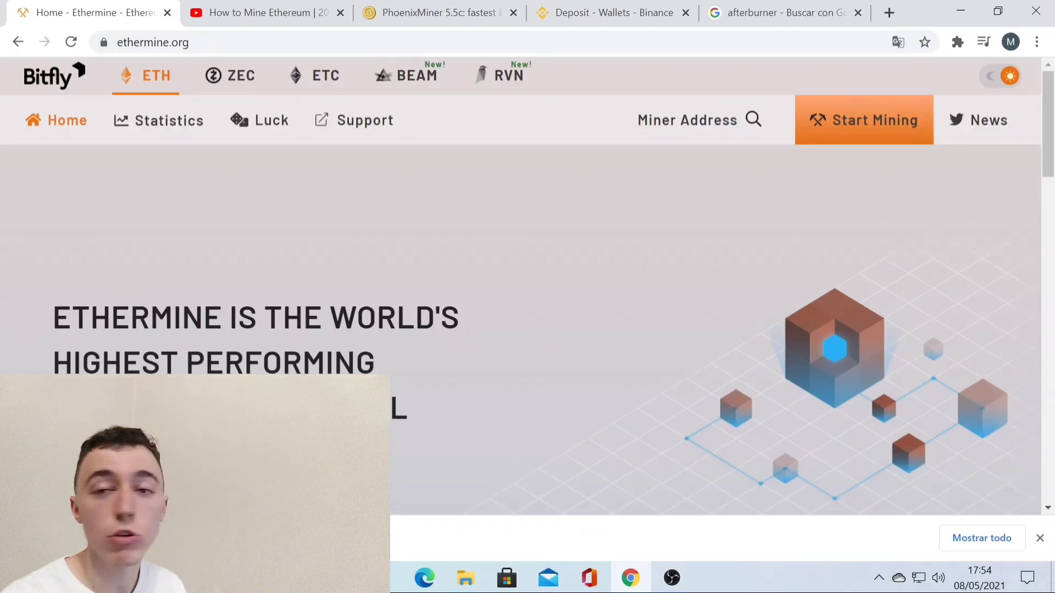
Open the PhoenixMiner 5.5c GitHub release from the Quick start section of the Bitcointalk thread and go to its download assets
left_click(440, 12)
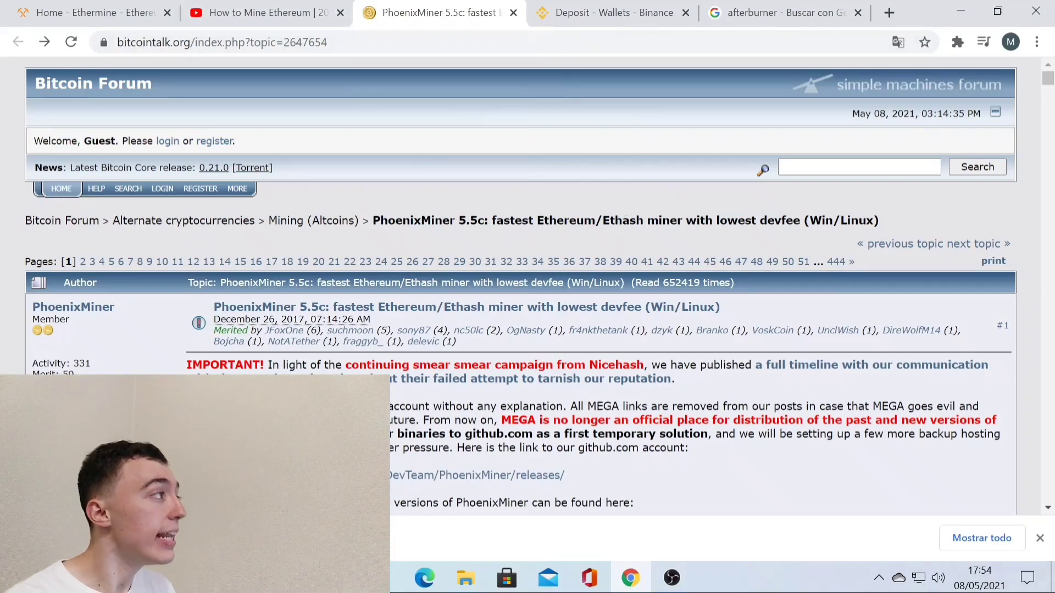
left_click_drag(1051, 82, 1051, 152)
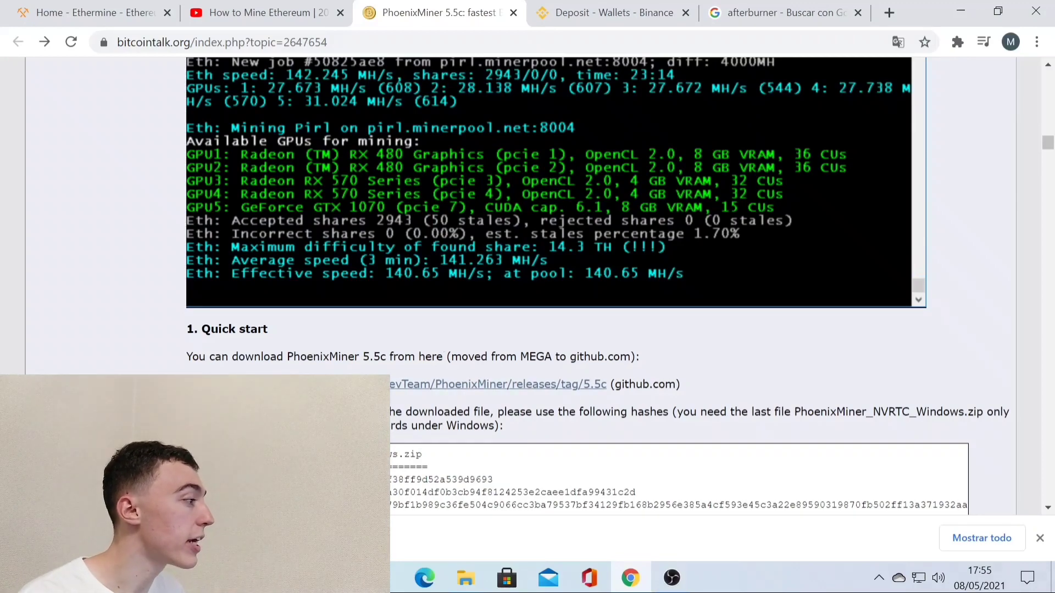
left_click(374, 384)
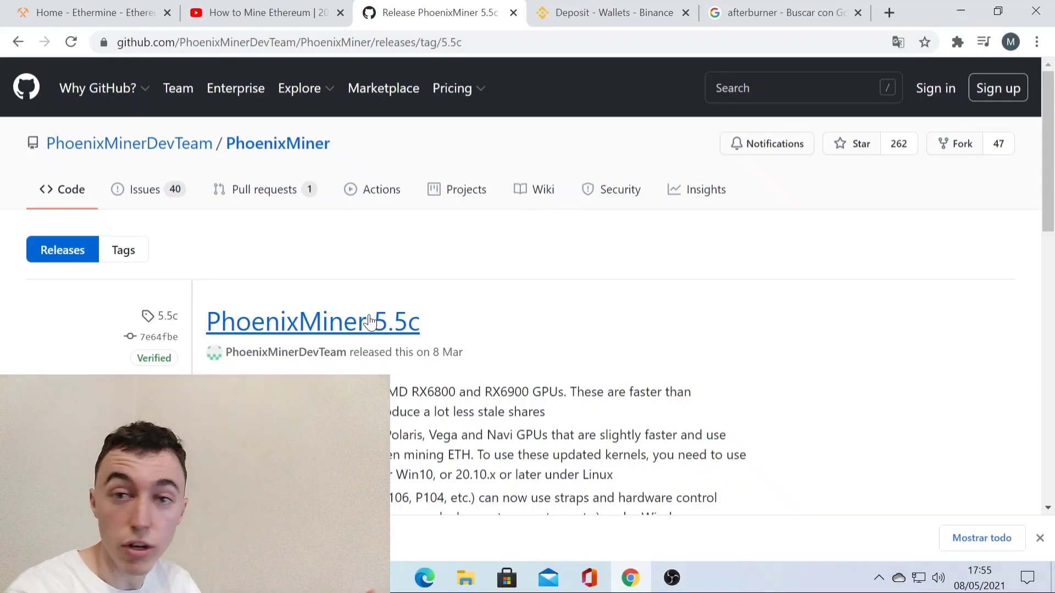
scroll(1038, 281, "down", 5)
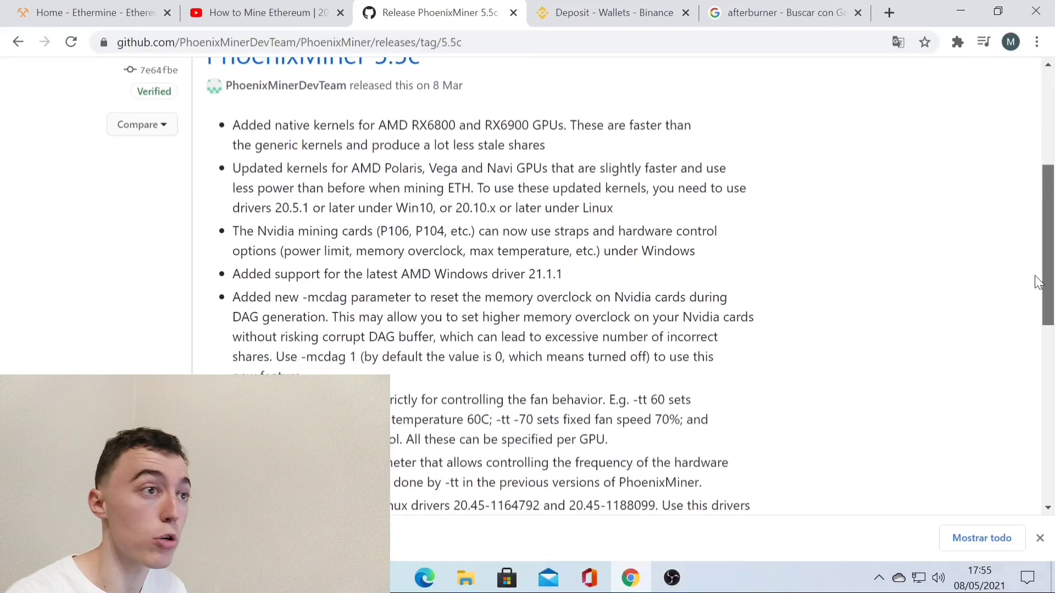
scroll(1037, 282, "down", 7)
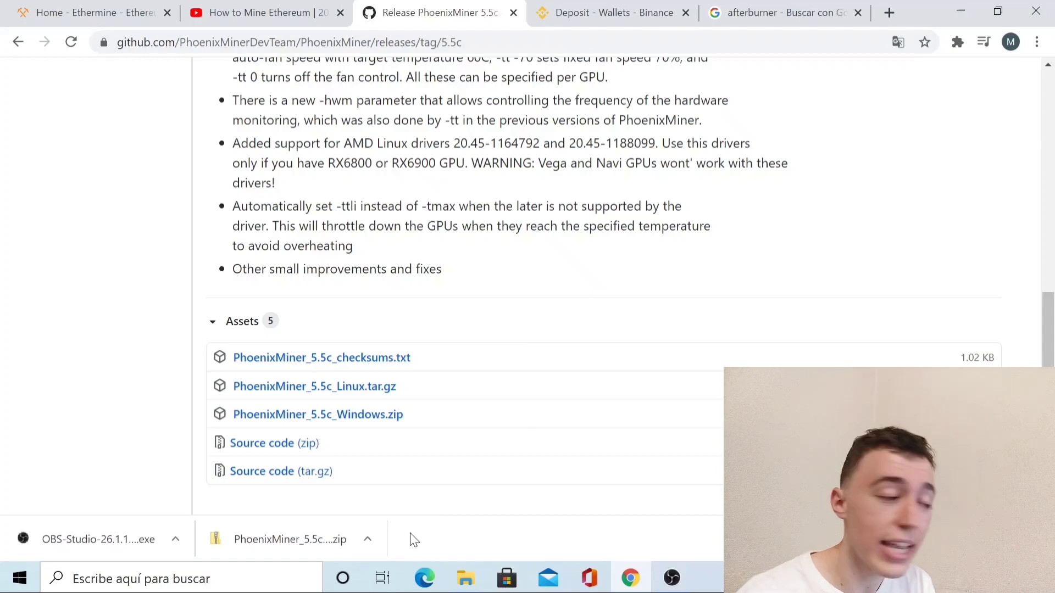
Search Windows for "windows", launch Seguridad de Windows and open its antivirus and threat protection page
left_click(228, 581)
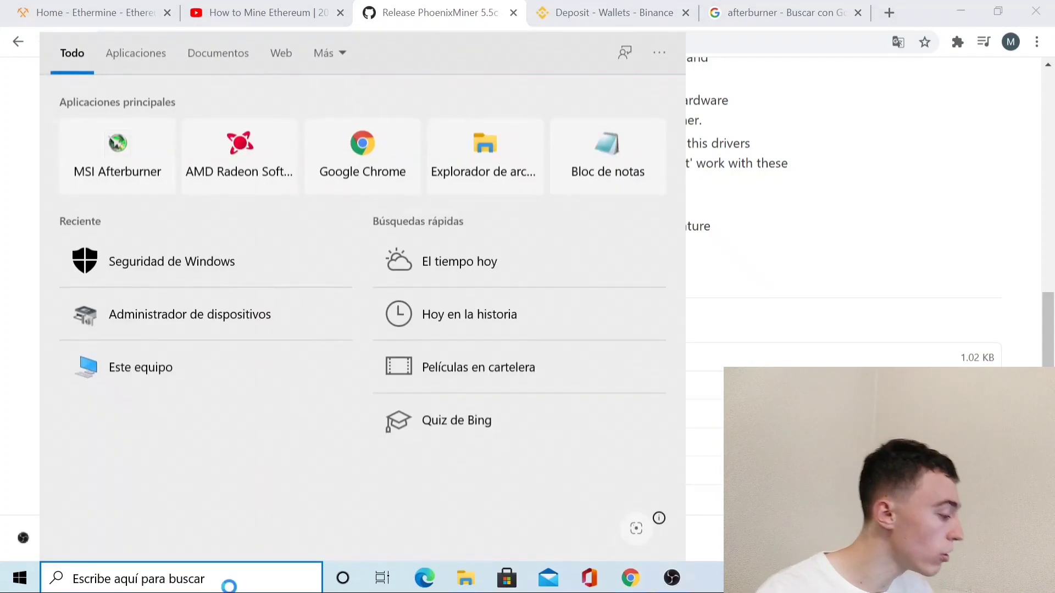
type("windows")
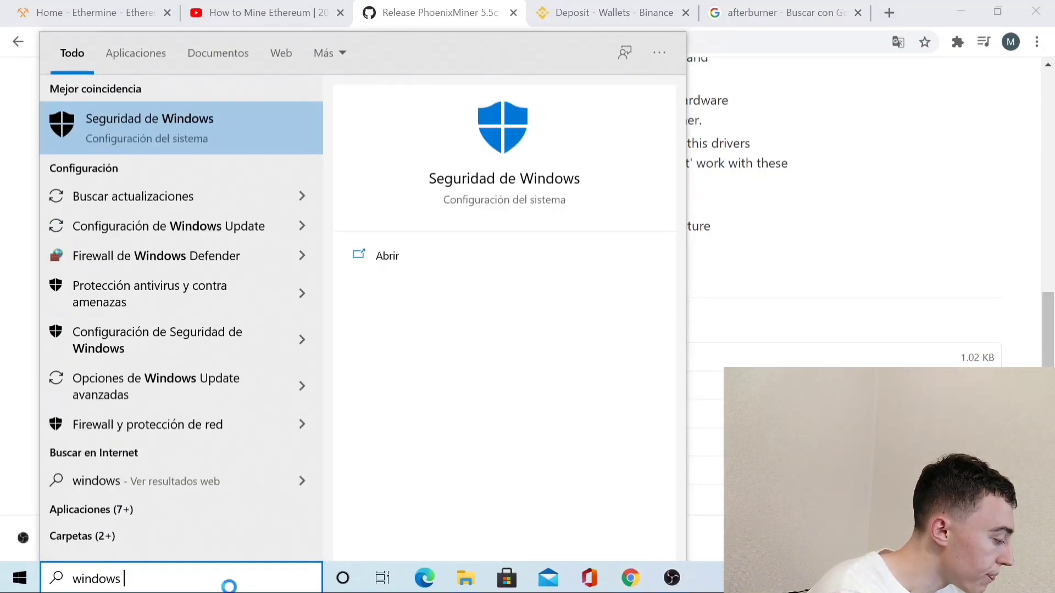
left_click(171, 114)
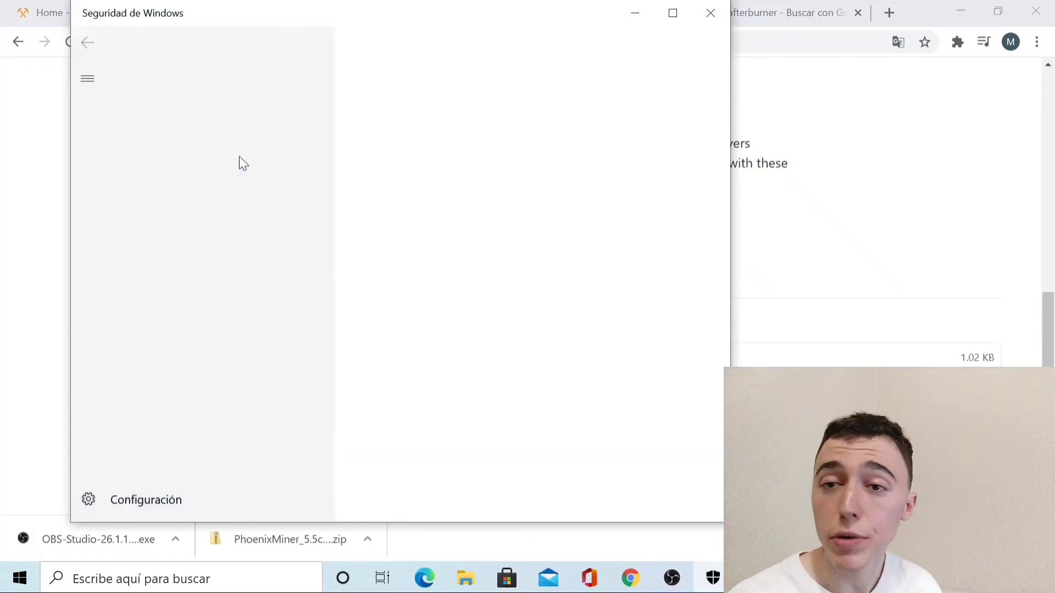
left_click(193, 244)
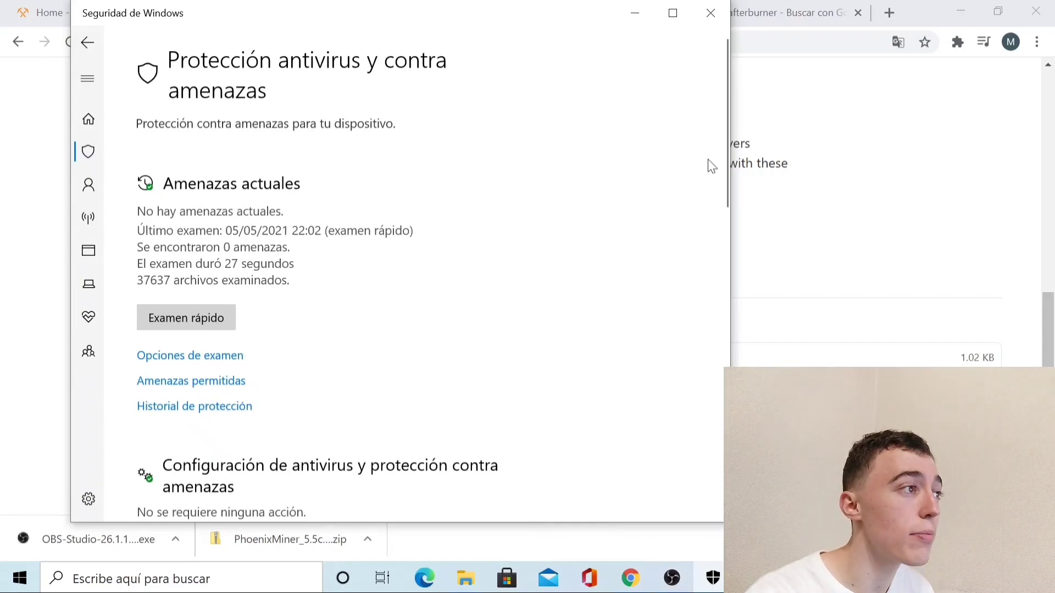
Open the antivirus and threat protection settings, find the option to add or remove exclusions, and minimize the security window
left_click_drag(724, 163, 723, 198)
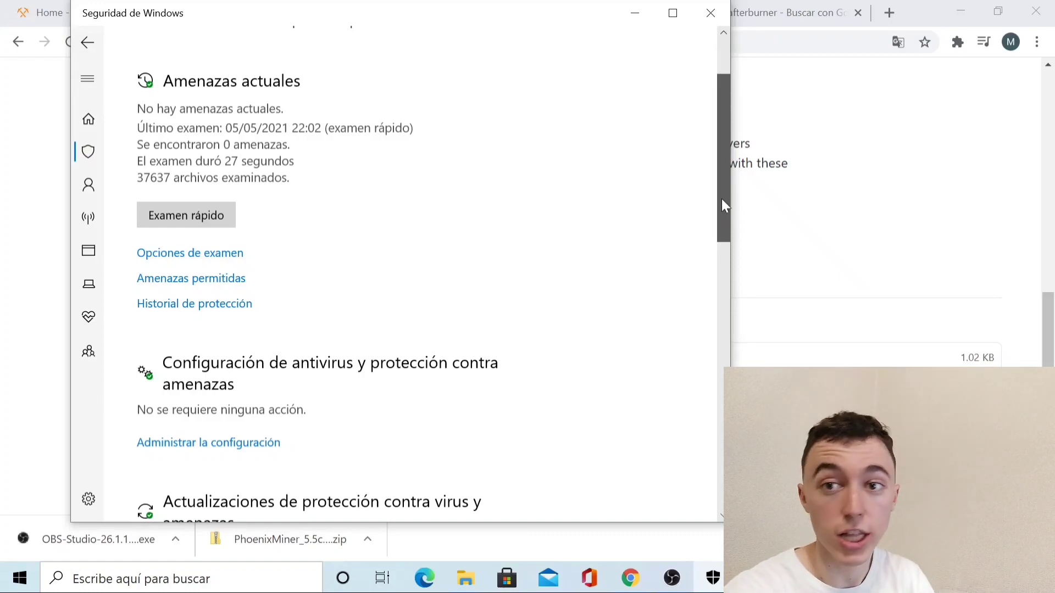
left_click_drag(722, 199, 701, 213)
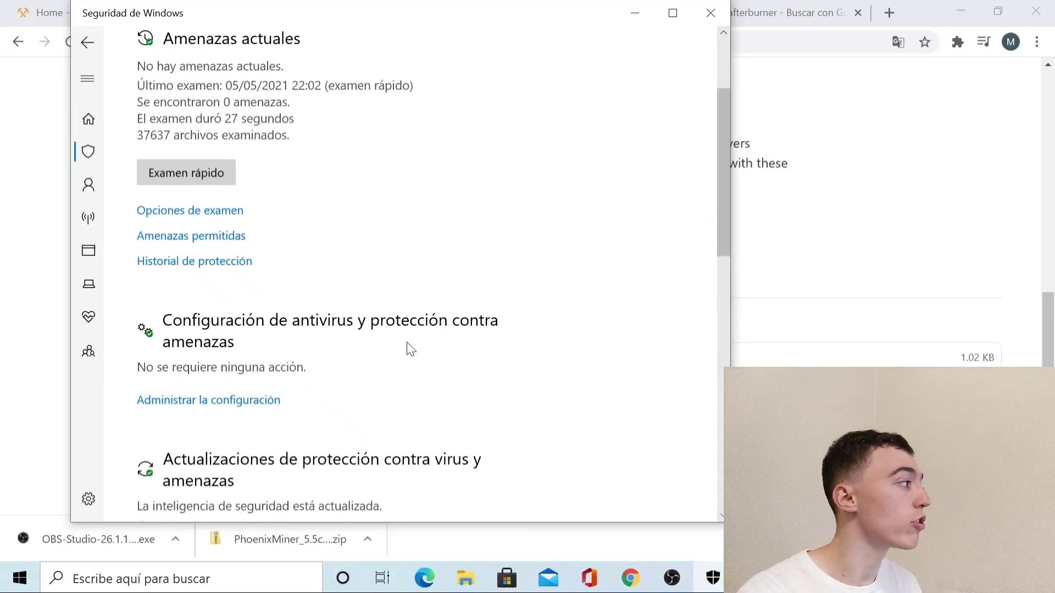
left_click(209, 401)
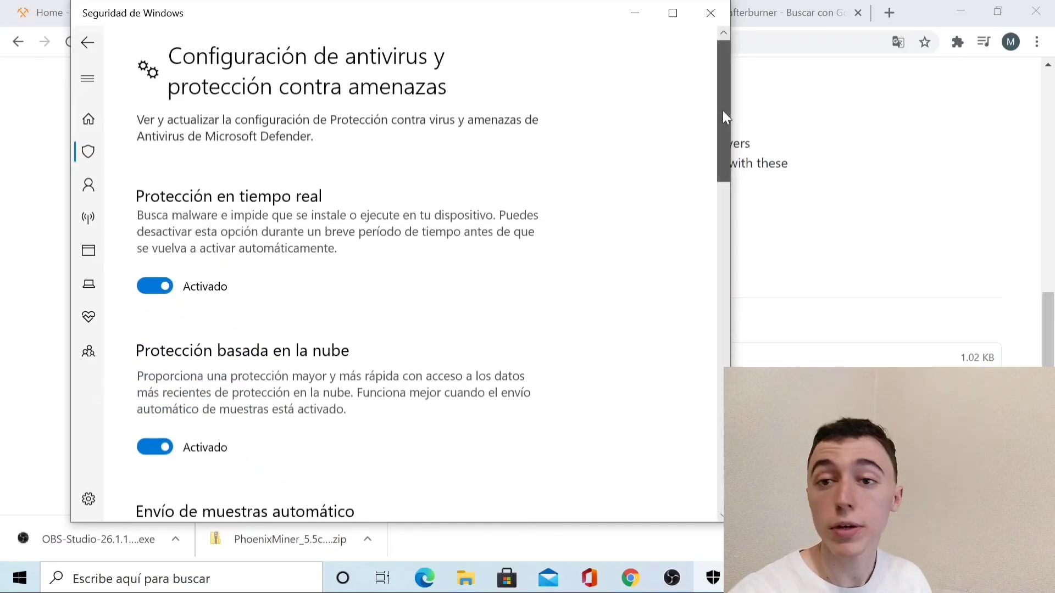
left_click_drag(722, 110, 708, 301)
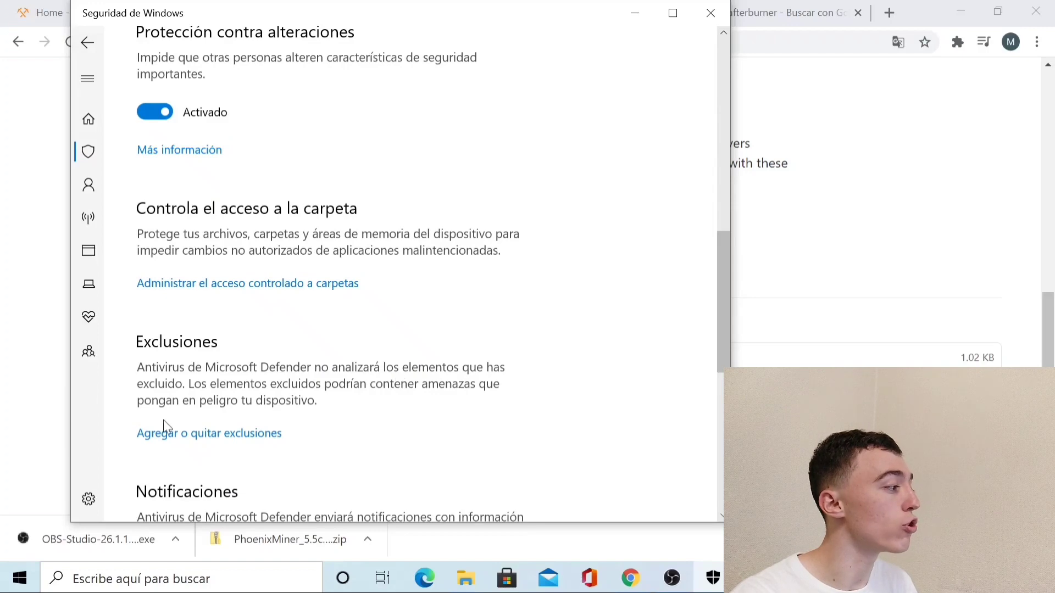
left_click(633, 16)
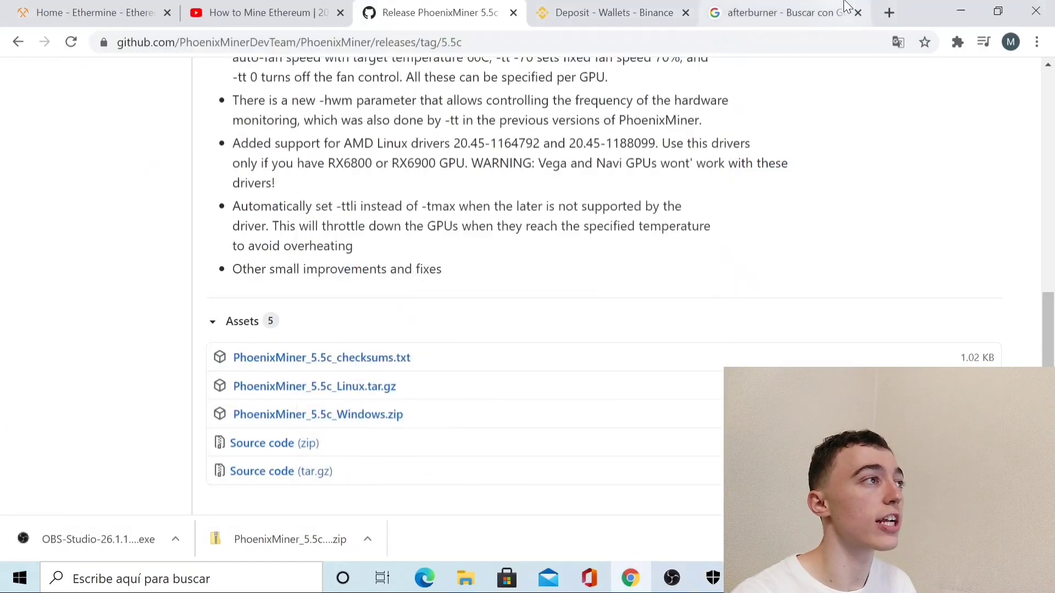
Check the desktop folder "mining prograsm" and the PhoenixMiner_5.5c_Windows archive in Descargas, and minimize the file window
left_click(957, 10)
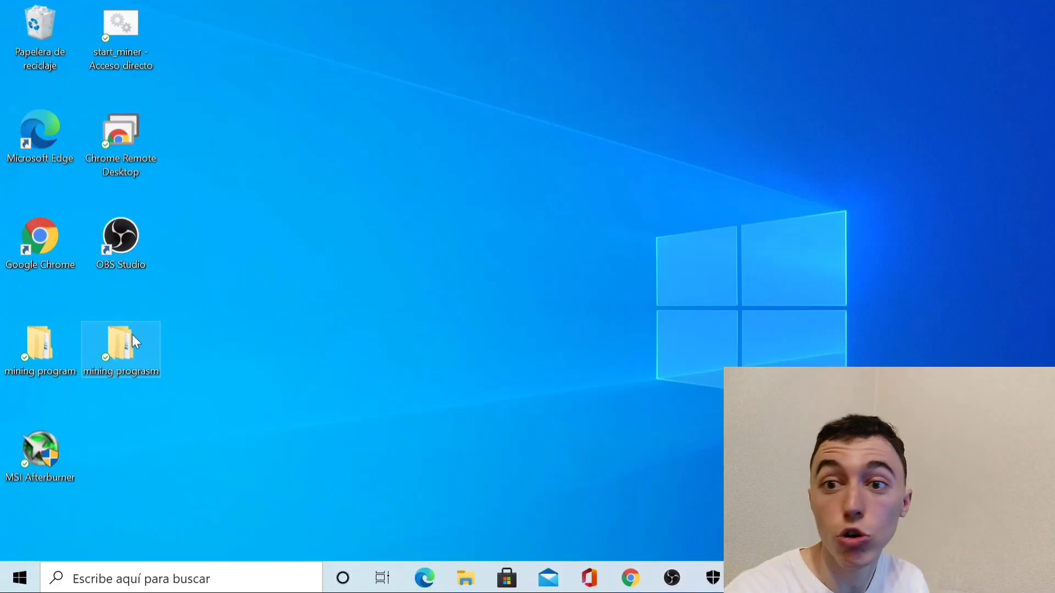
double_click(131, 334)
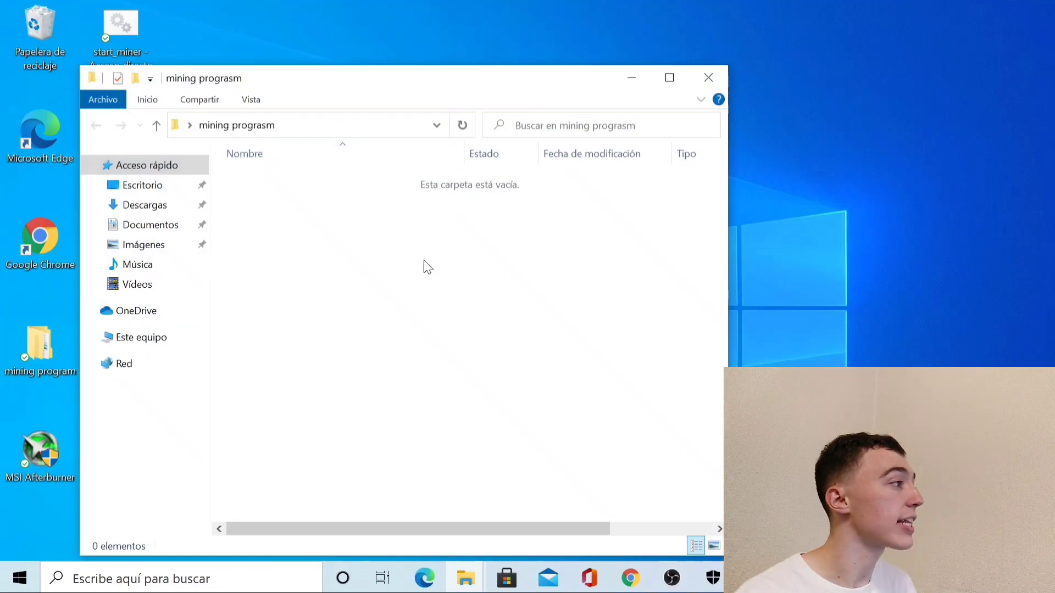
left_click(162, 208)
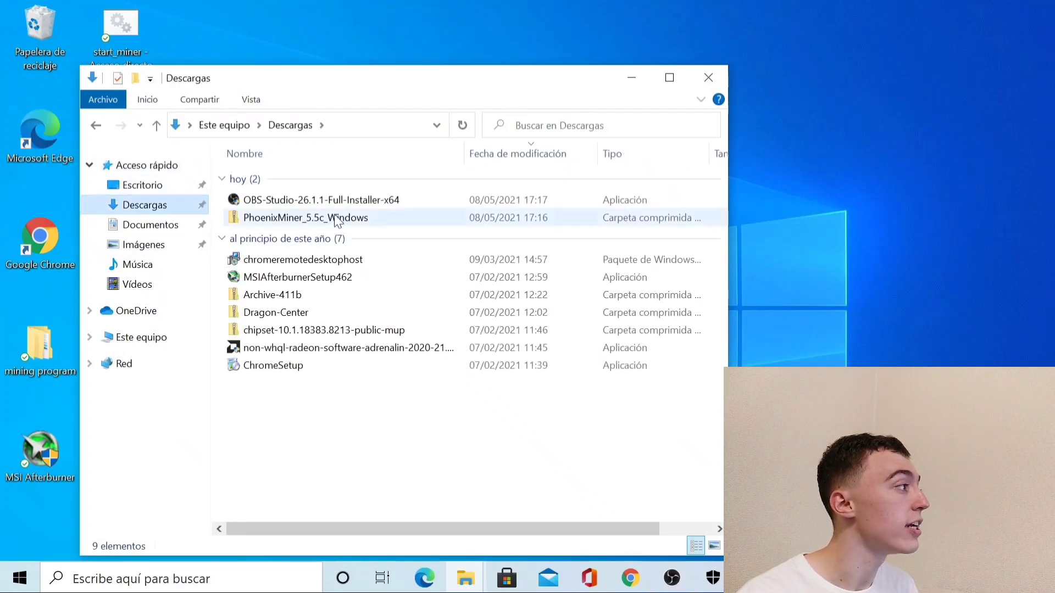
left_click(630, 79)
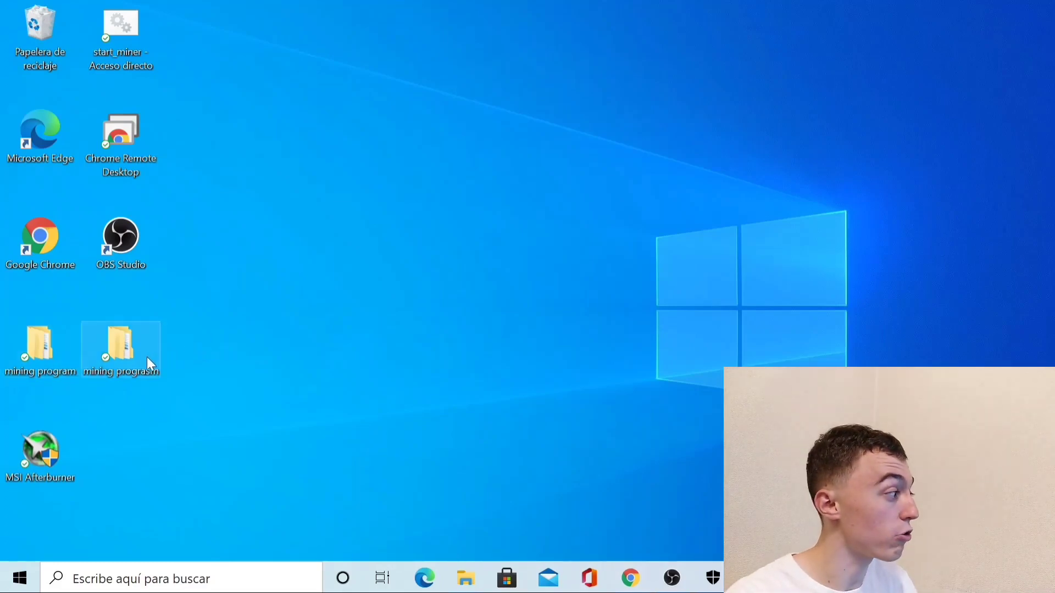
Open the start_miner batch file for editing from the PhoenixMiner_5.5c_Windows folder inside "mining program" on the desktop
double_click(63, 345)
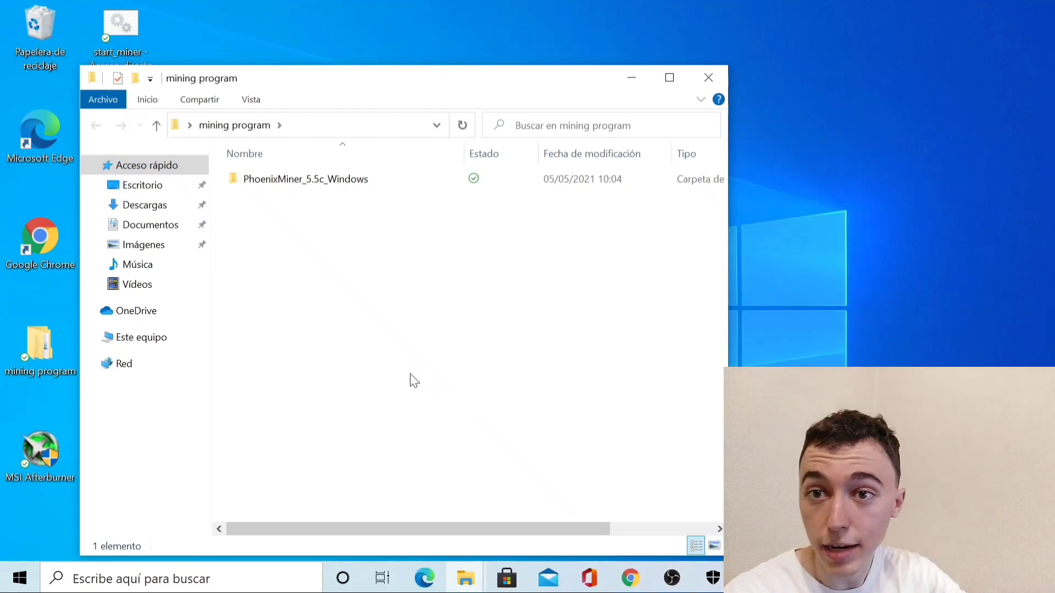
double_click(319, 180)
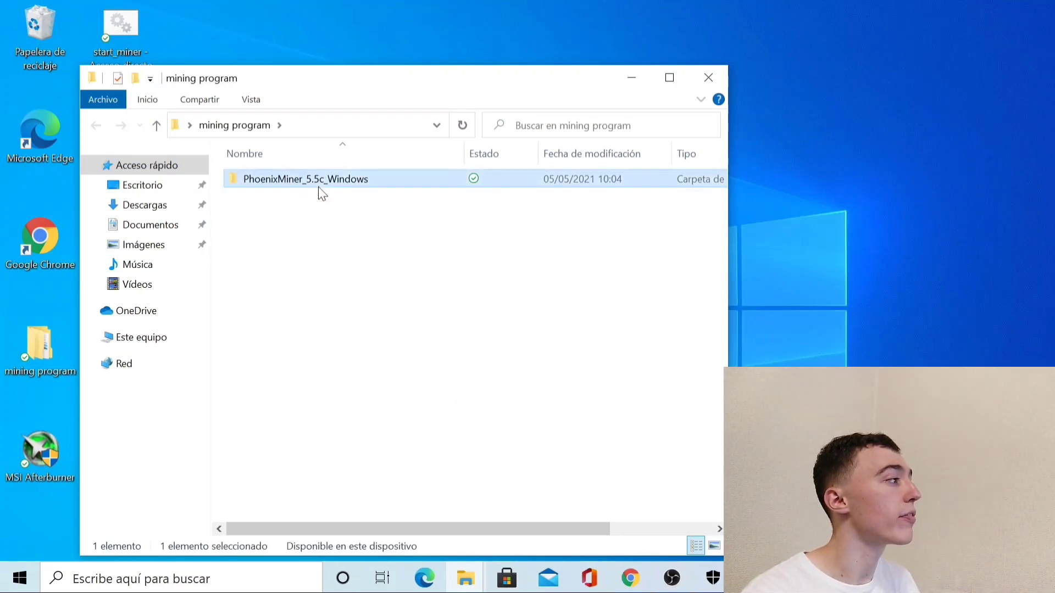
scroll(388, 380, "down", 1)
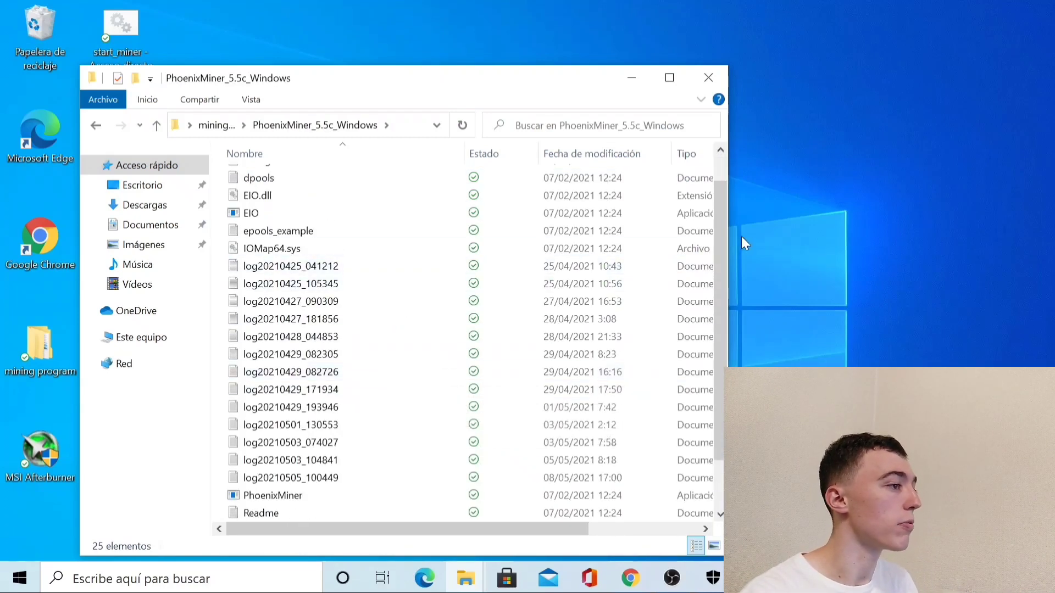
scroll(724, 238, "down", 1)
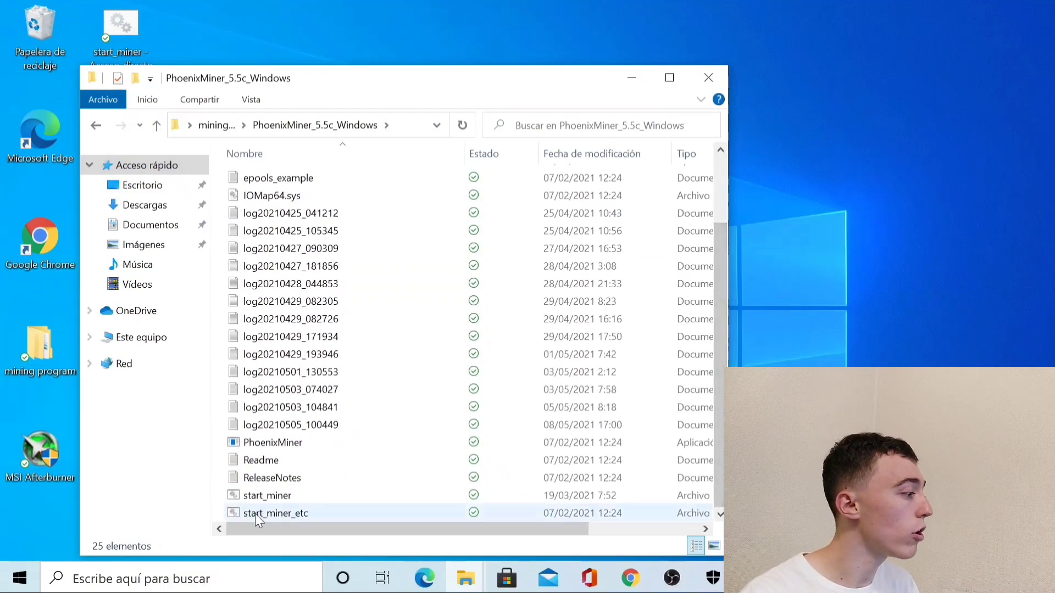
mouse_move(275, 495)
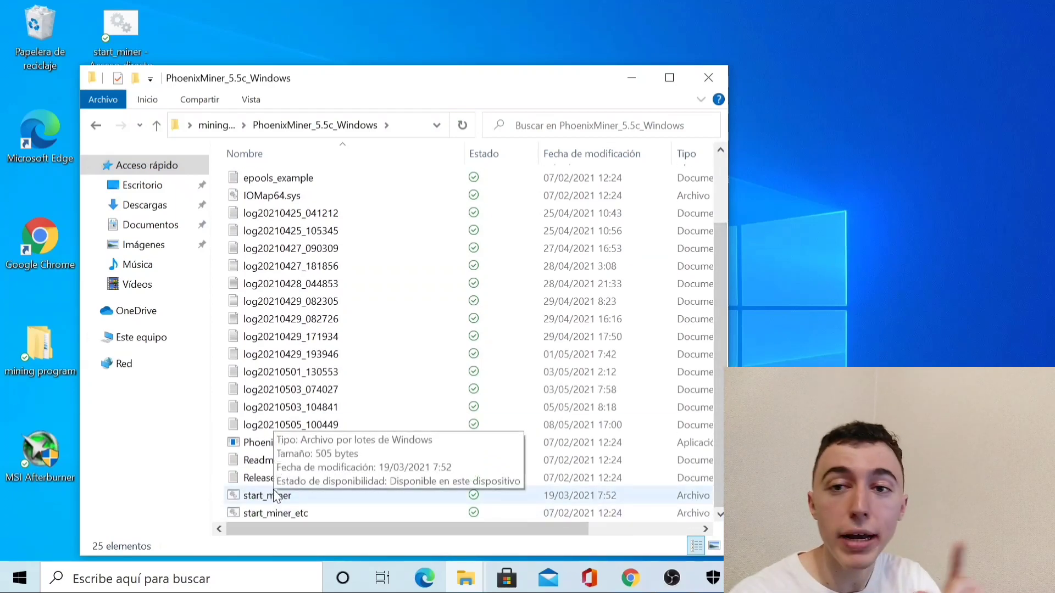
right_click(275, 496)
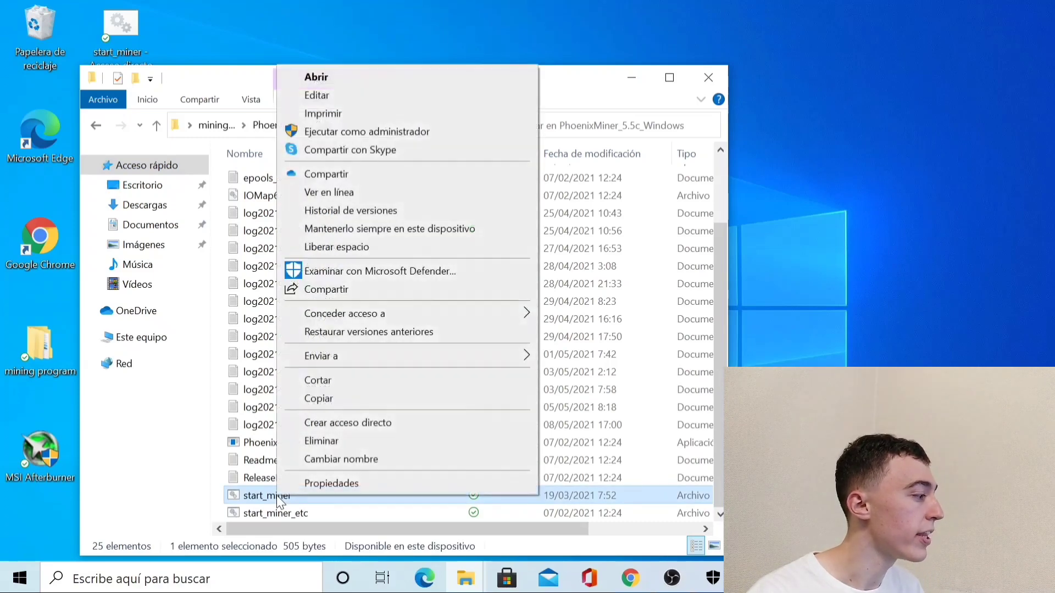
left_click(318, 96)
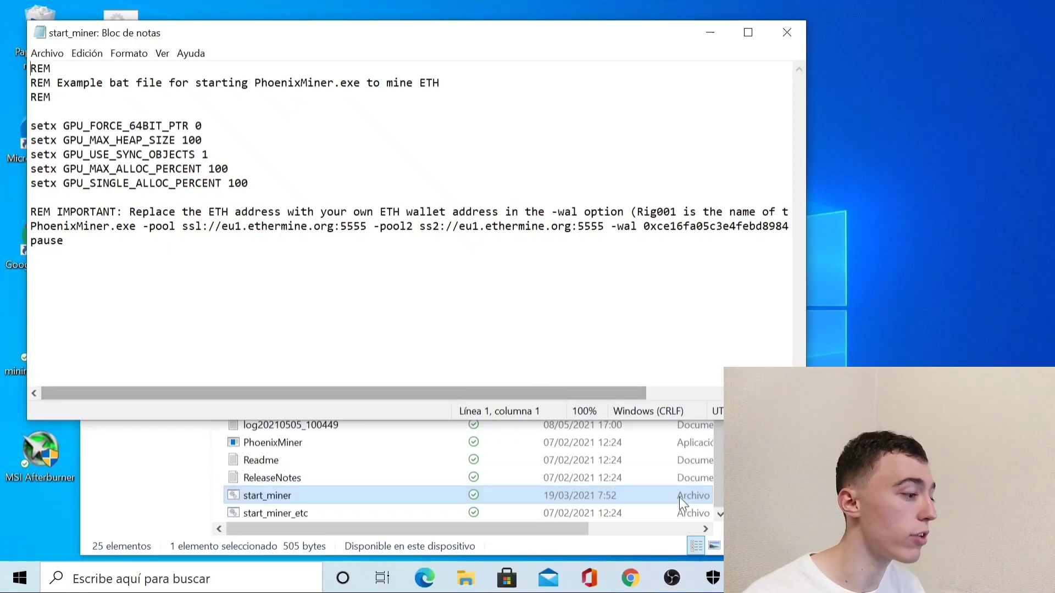
Switch to Chrome and open Ethermine's Start Mining page with the list of mining servers
left_click(636, 585)
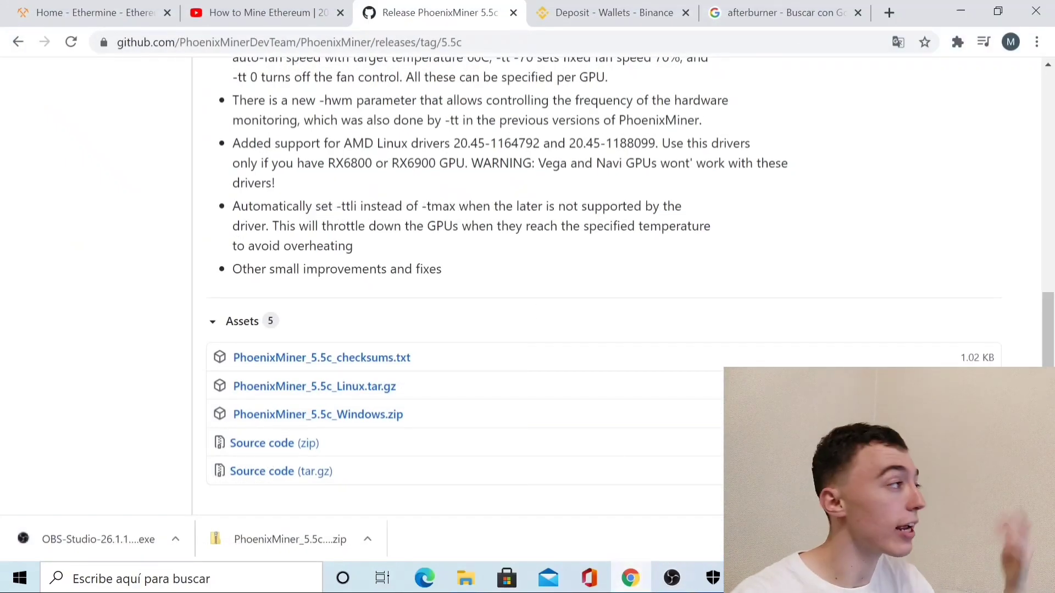
left_click(61, 9)
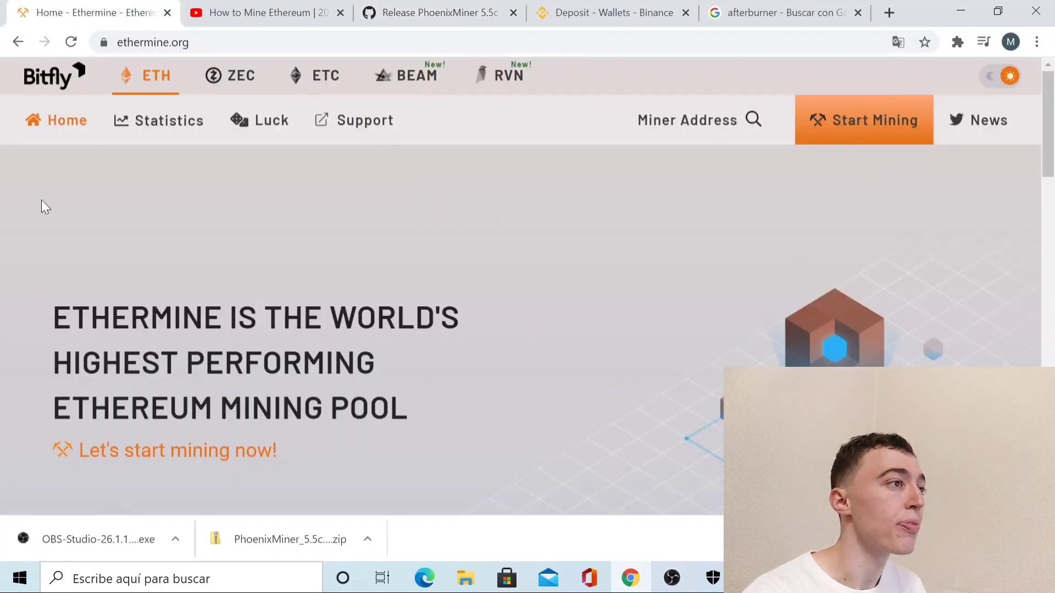
left_click(890, 122)
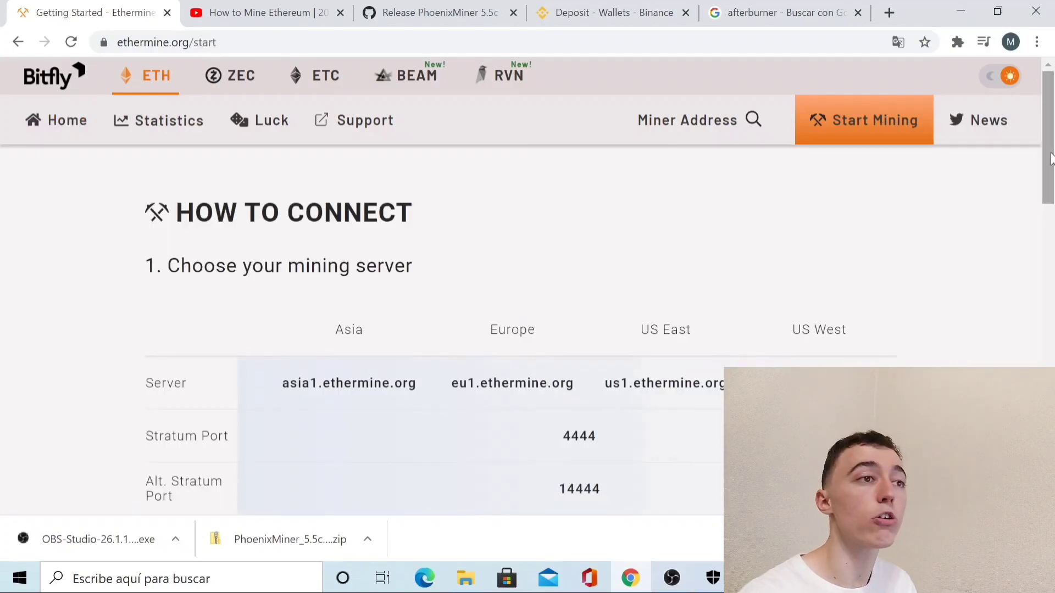
left_click_drag(1051, 160, 1050, 222)
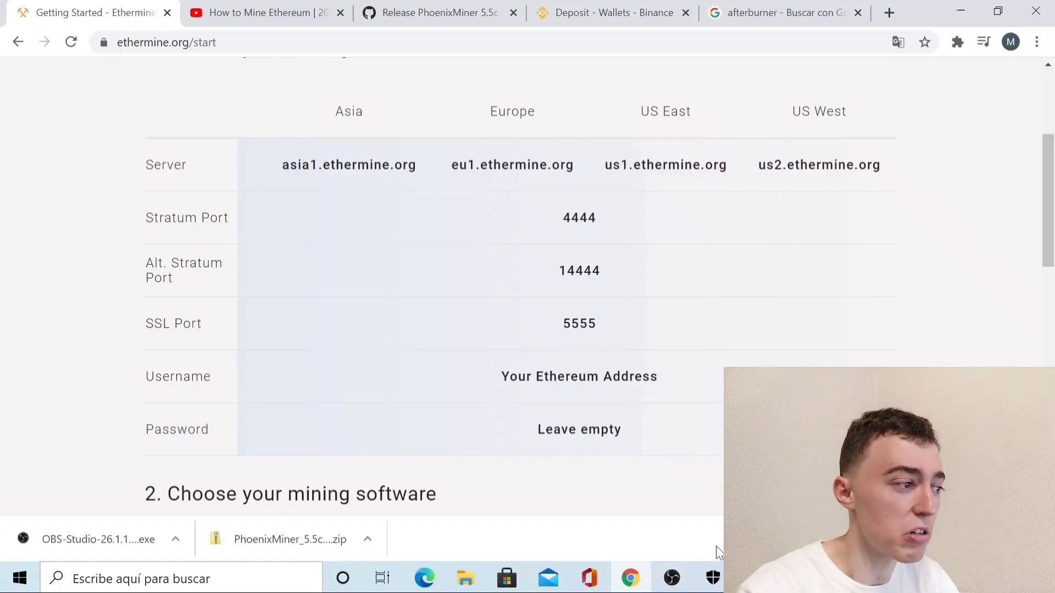
key("alt+Tab")
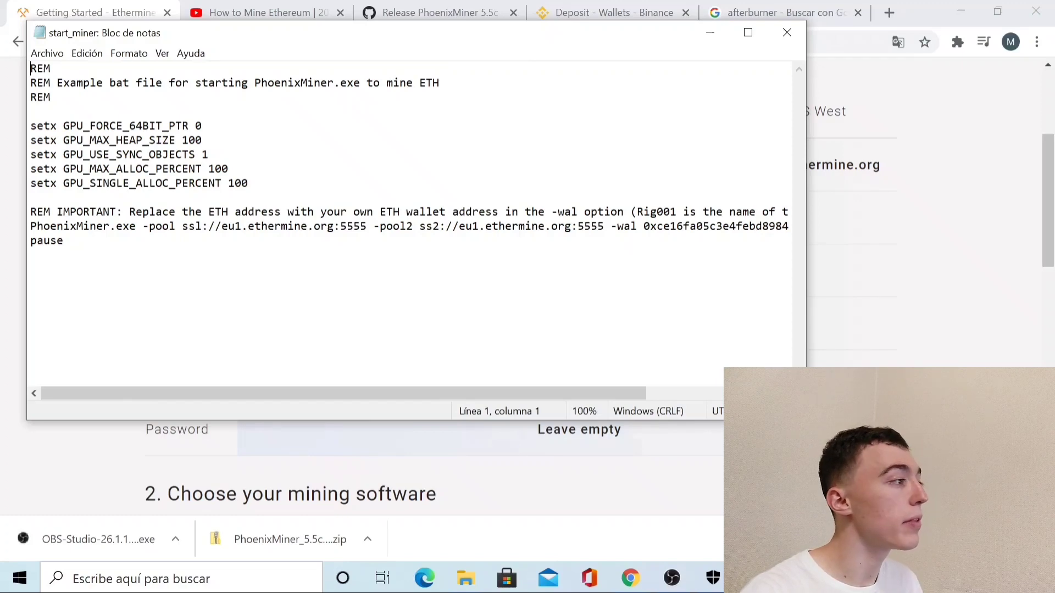
left_click_drag(564, 390, 480, 411)
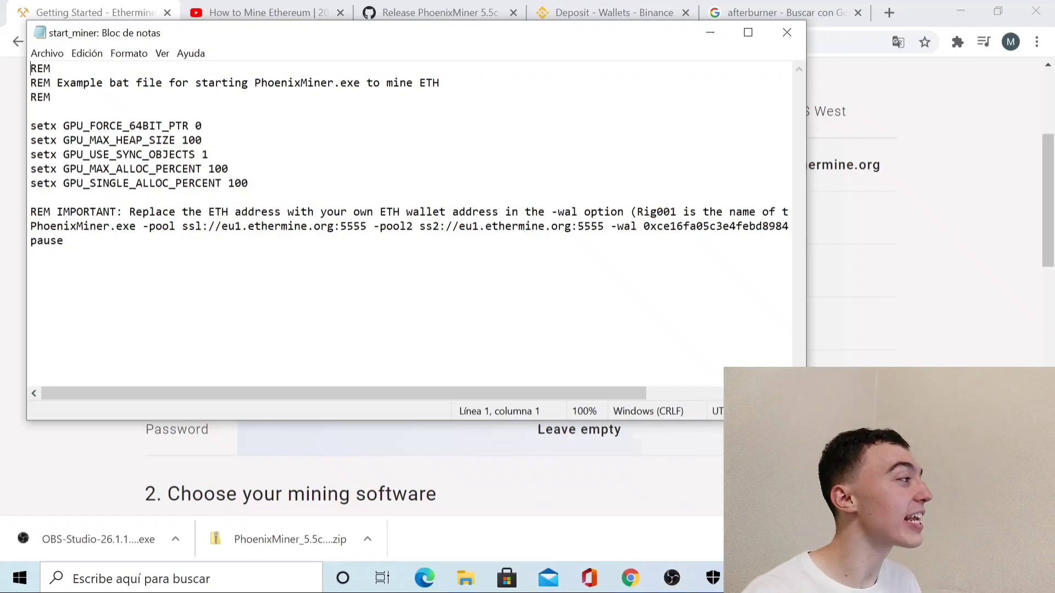
left_click_drag(595, 387, 678, 387)
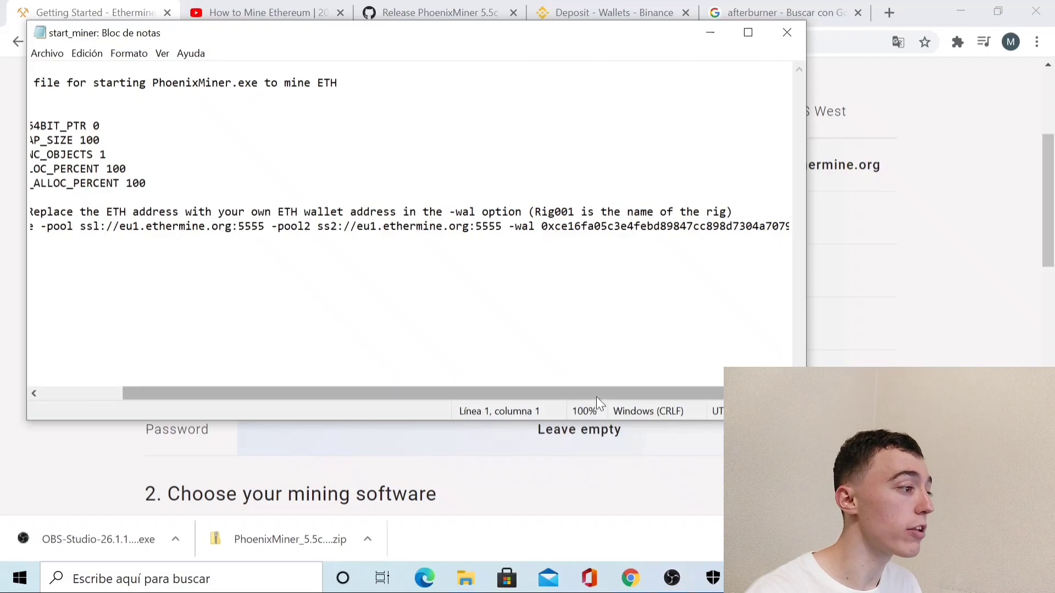
left_click_drag(596, 396, 648, 392)
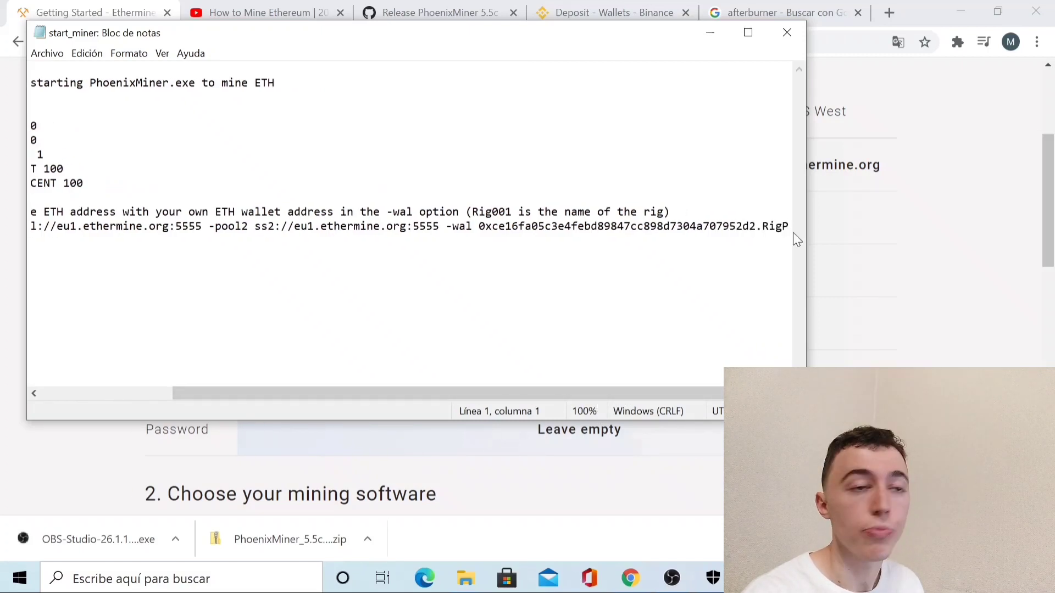
left_click_drag(681, 396, 3, 291)
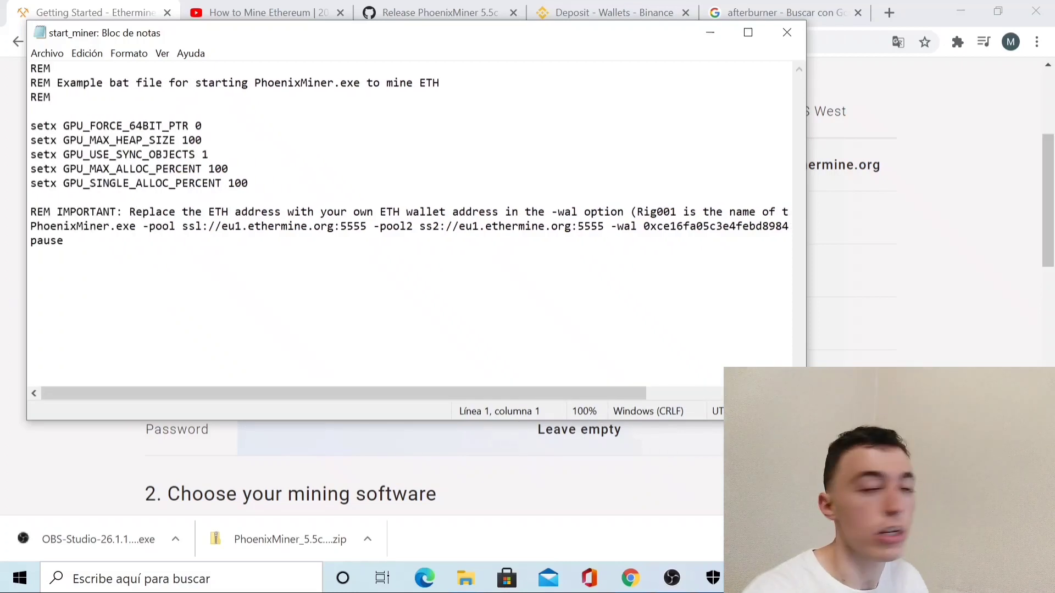
left_click(48, 54)
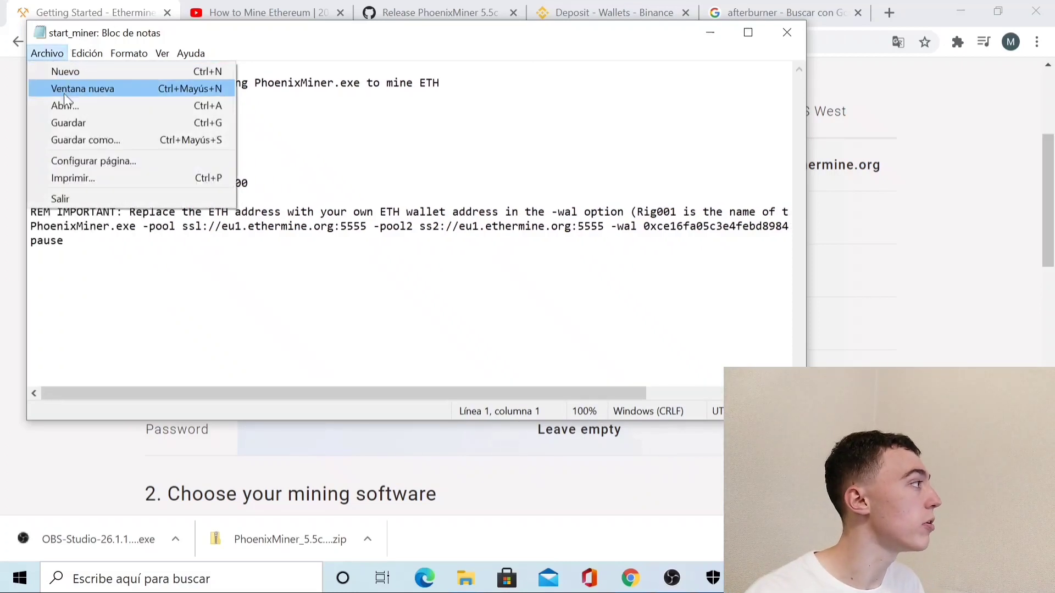
left_click(793, 31)
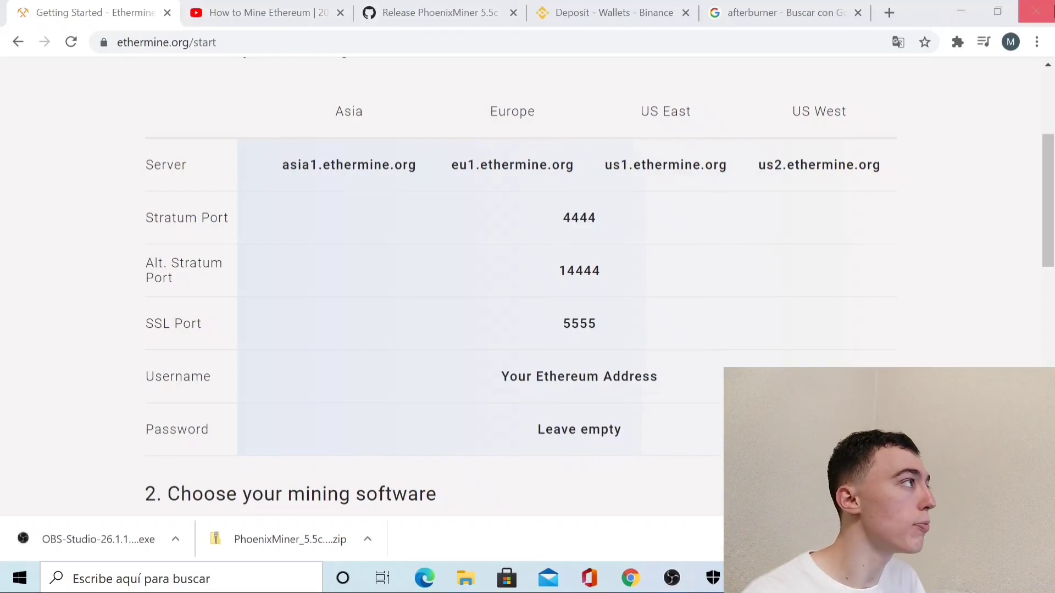
Test-run start_miner from the PhoenixMiner_5.5c_Windows folder, stop the miner, and minimize the folder window
left_click_drag(1049, 201, 1027, 15)
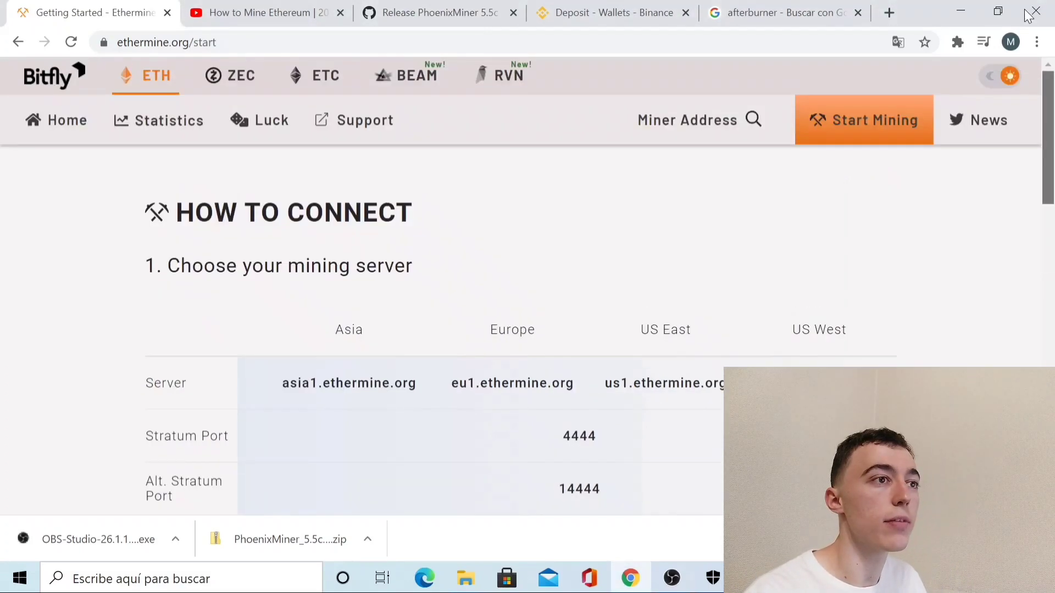
left_click(960, 11)
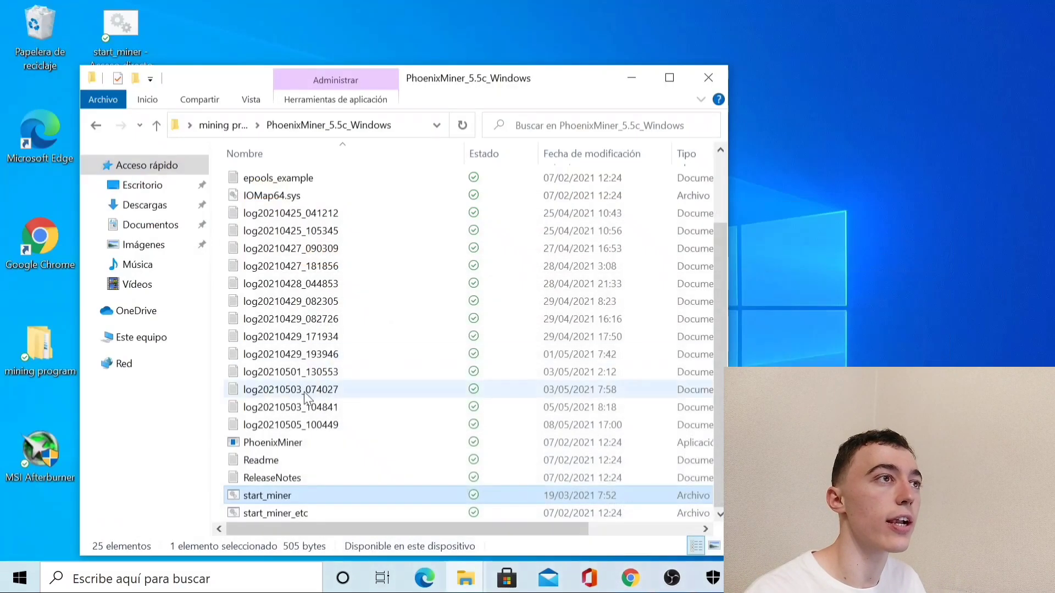
double_click(299, 498)
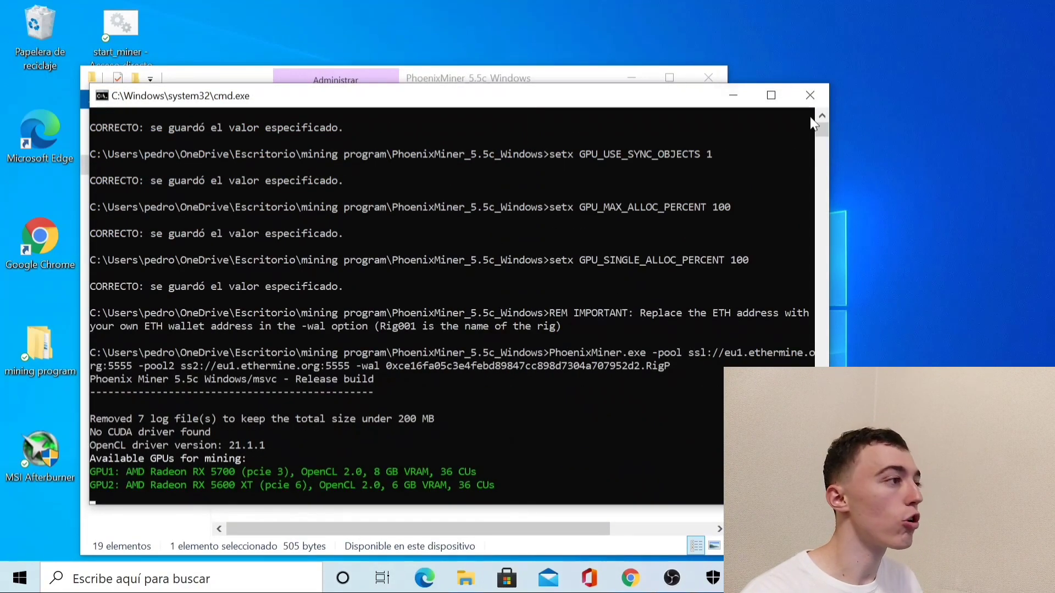
left_click(810, 97)
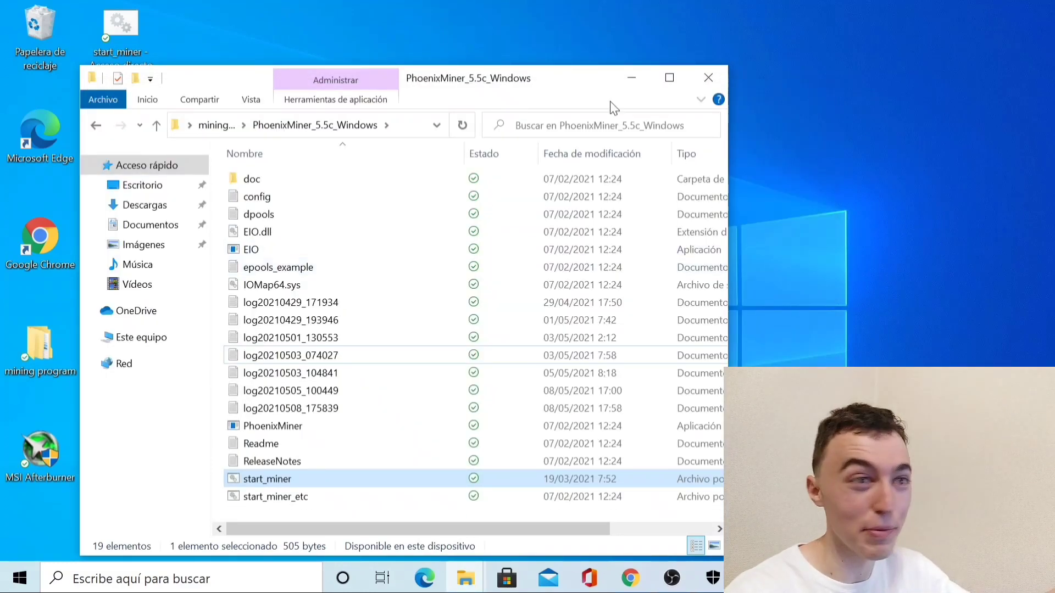
left_click(629, 77)
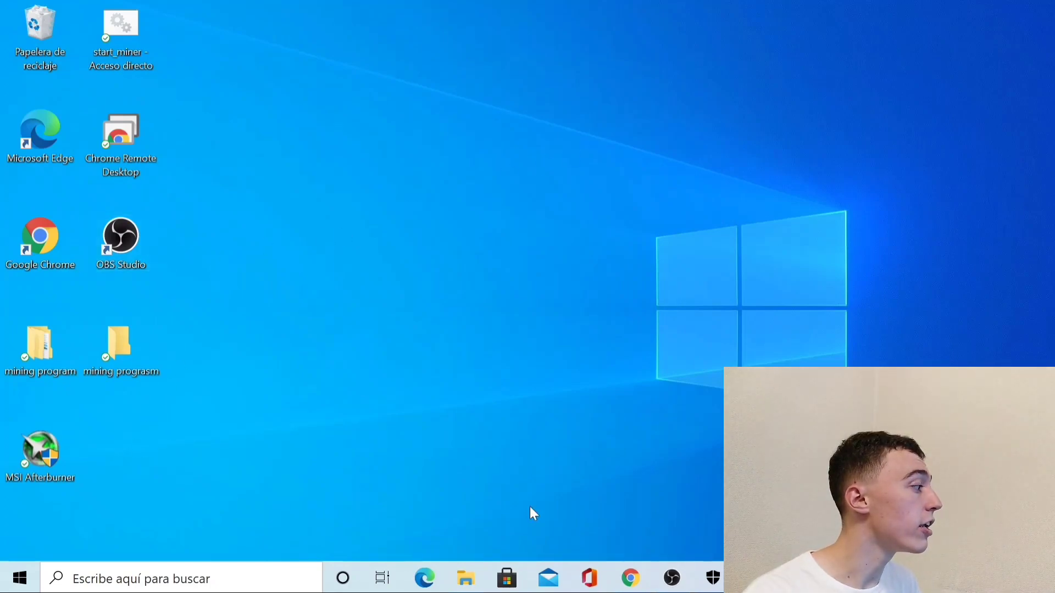
View the Google results for afterburner in Chrome, and launch MSI Afterburner from the desktop with permission to make changes
left_click(631, 578)
left_click(753, 11)
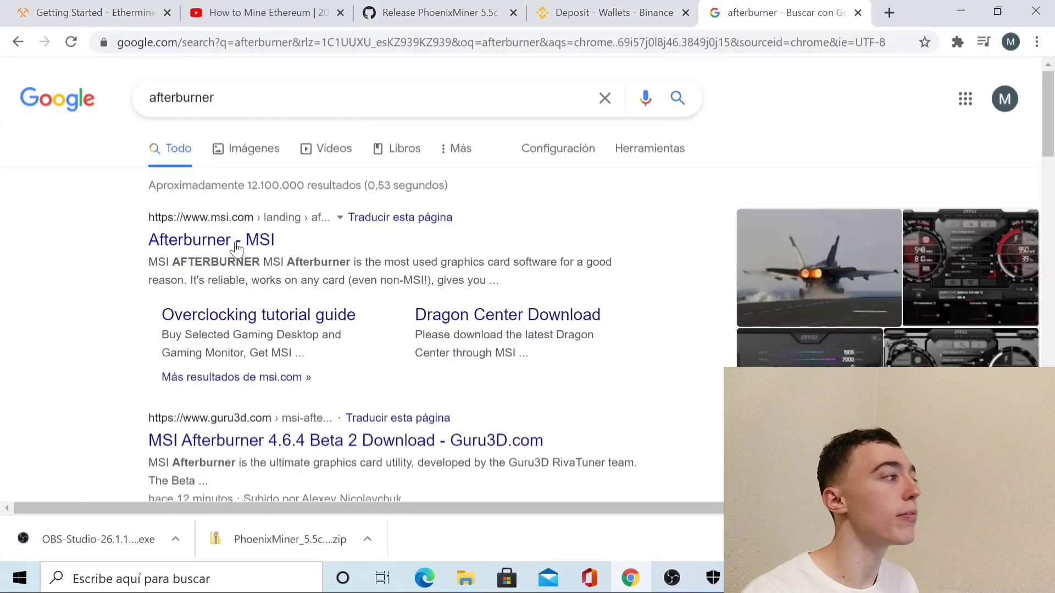
left_click(967, 11)
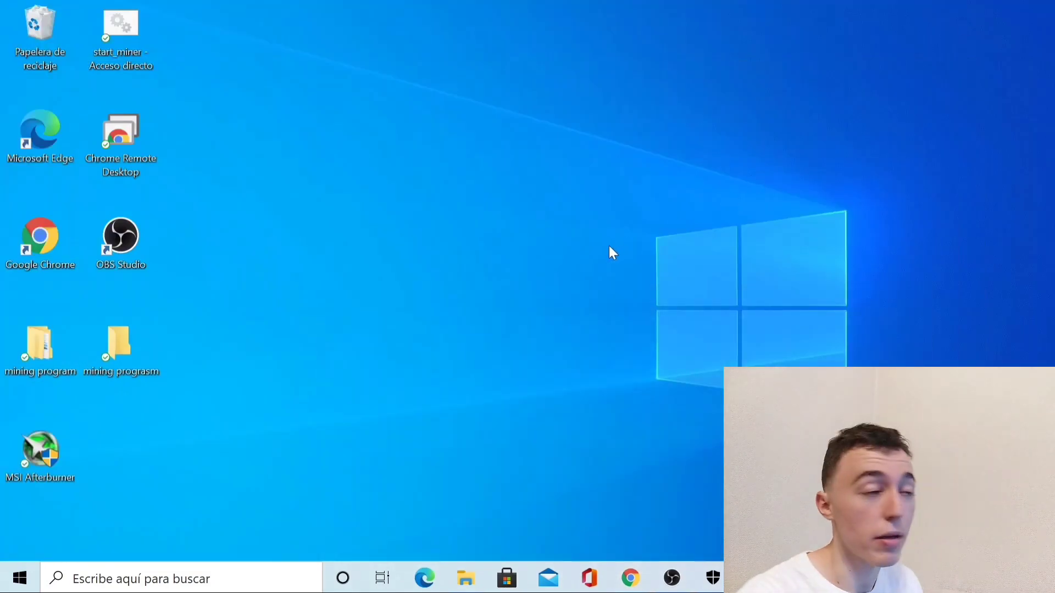
double_click(26, 471)
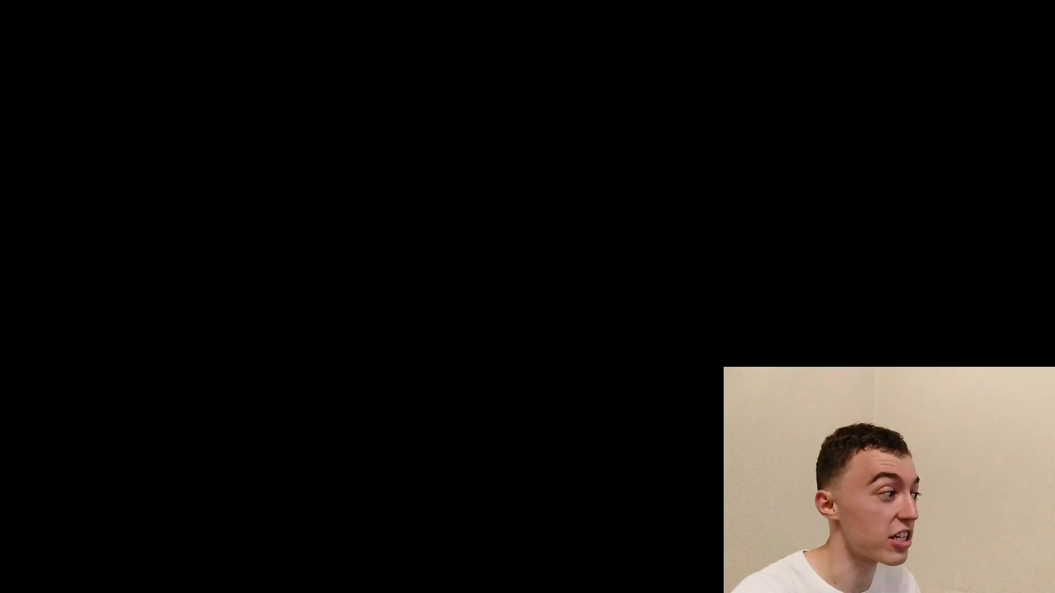
key("alt+y")
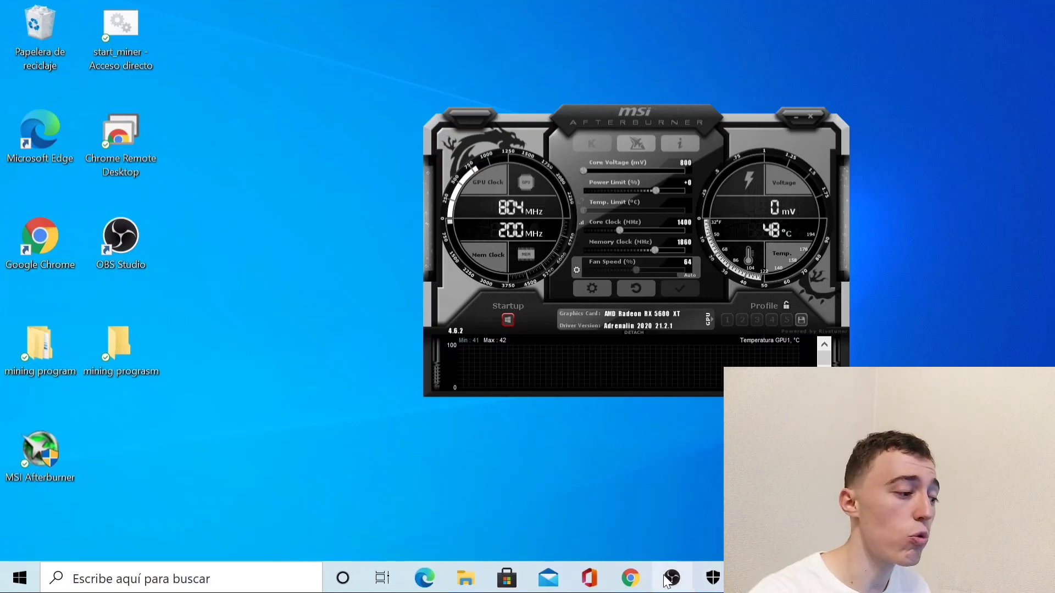
Compare the GPU overclock table in the "How to Mine Ethereum | 2021 Guide" video with the MSI Afterburner settings
left_click(640, 583)
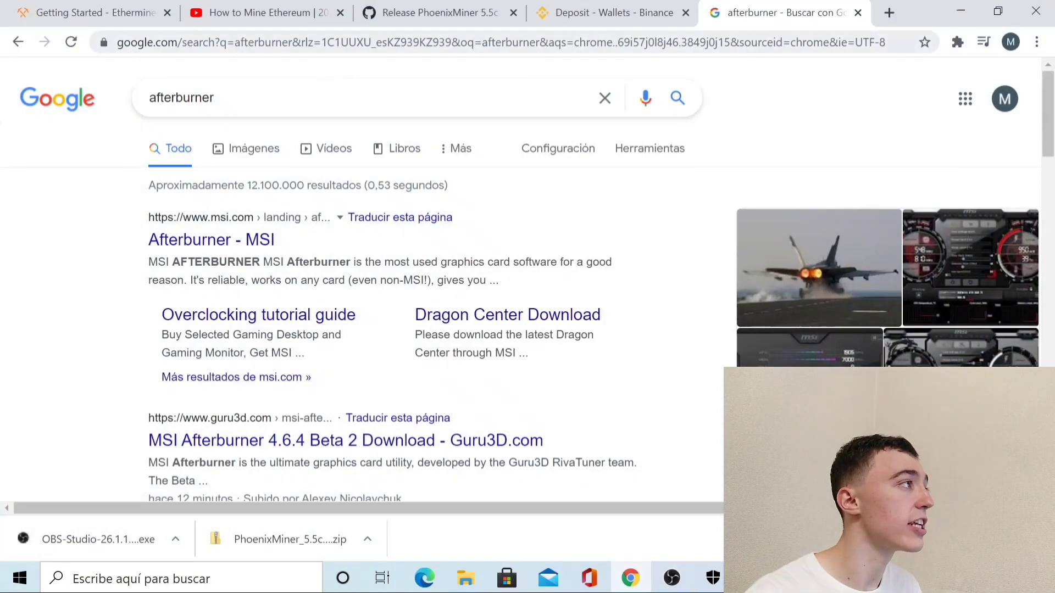
left_click(279, 13)
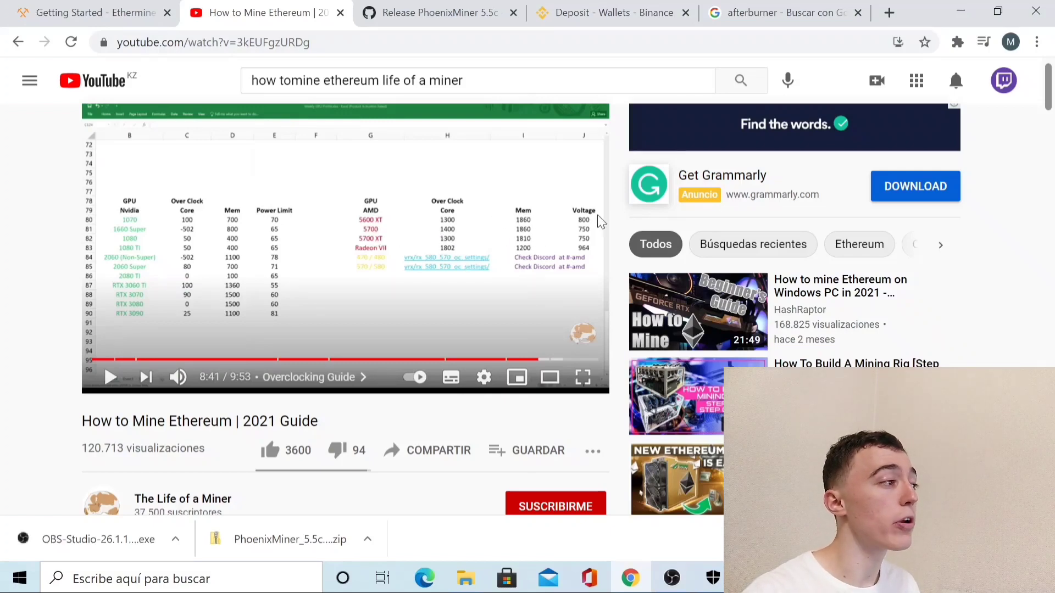
left_click(960, 15)
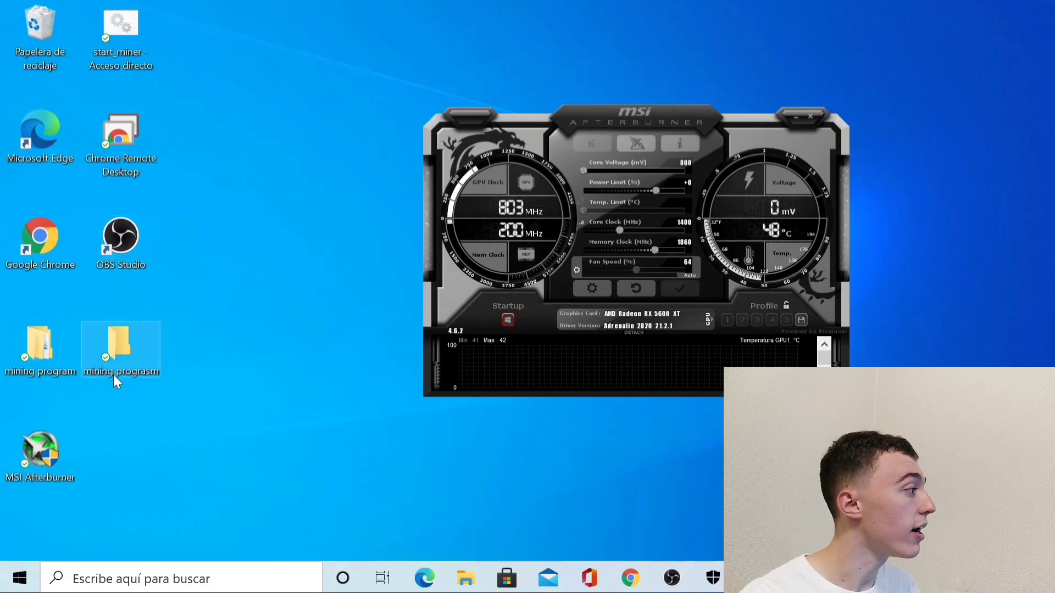
left_click(630, 578)
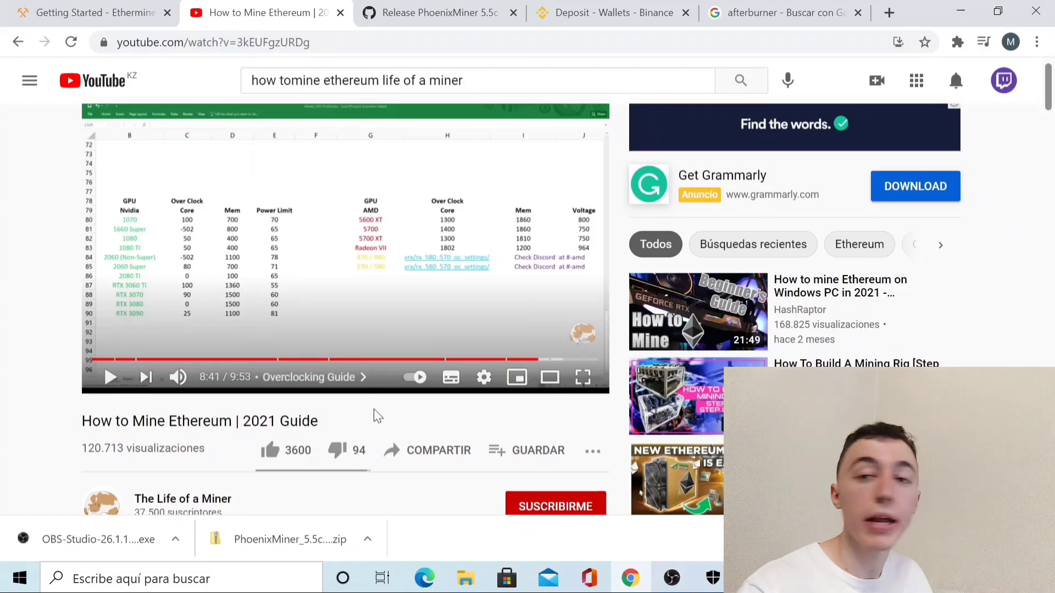
Check the ERC20 deposit address for ETH on Binance, and open the first saved miner address's dashboard on Ethermine
left_click(101, 20)
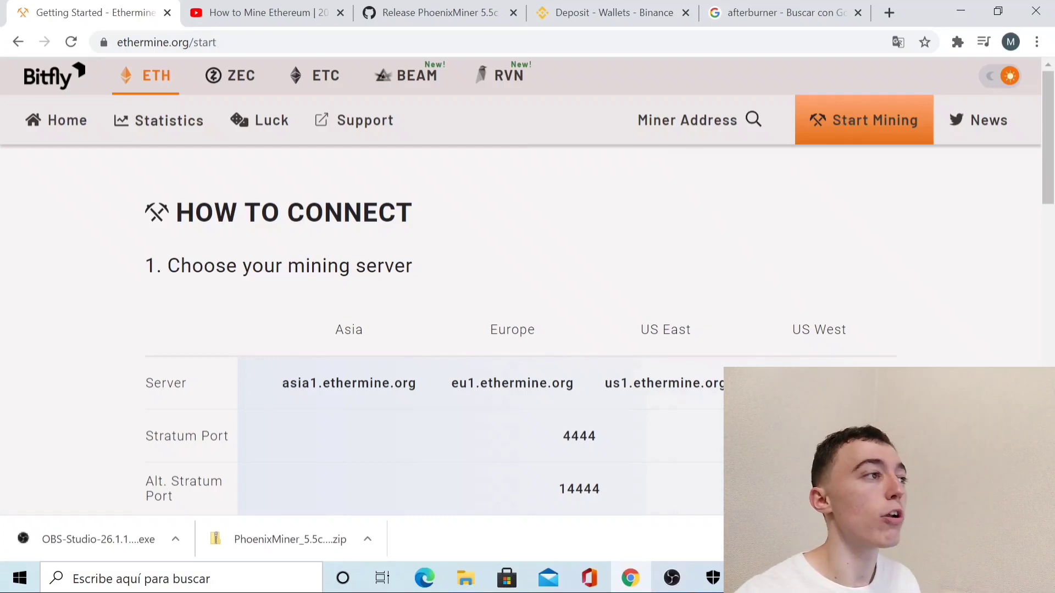
left_click(698, 119)
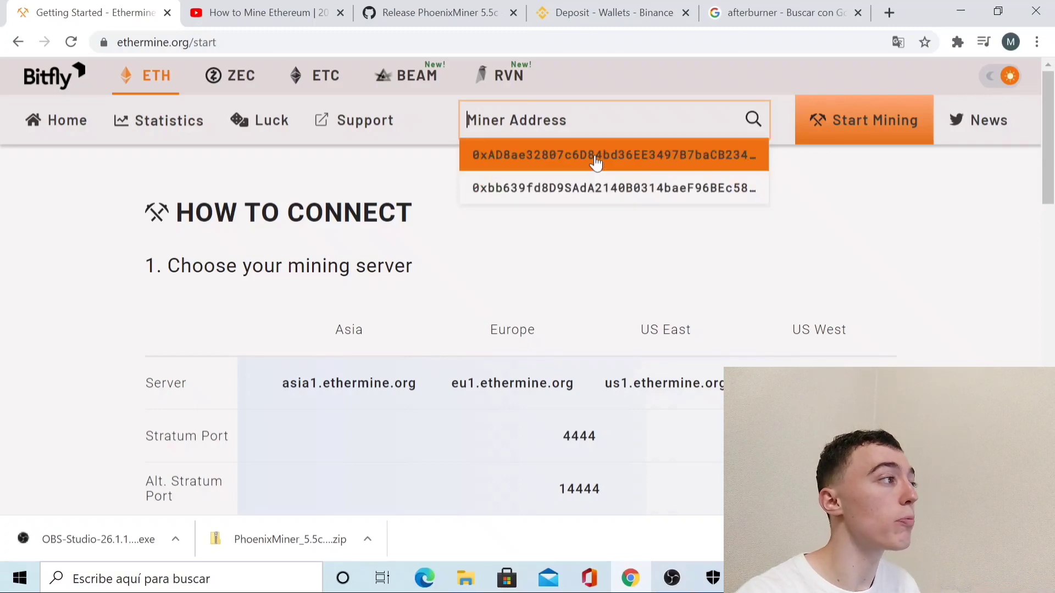
left_click(624, 17)
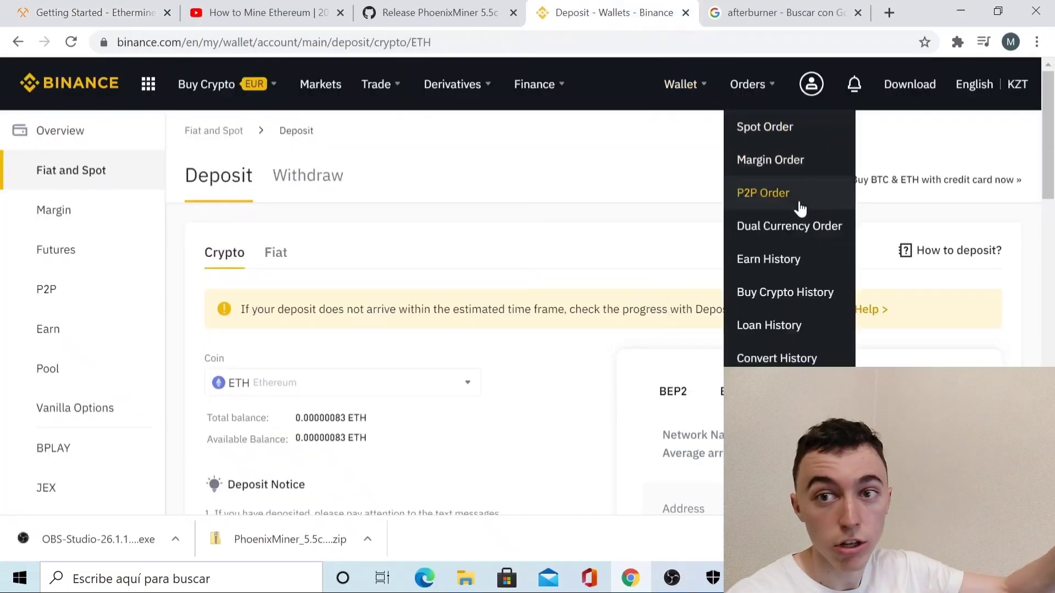
scroll(1032, 175, "down", 5)
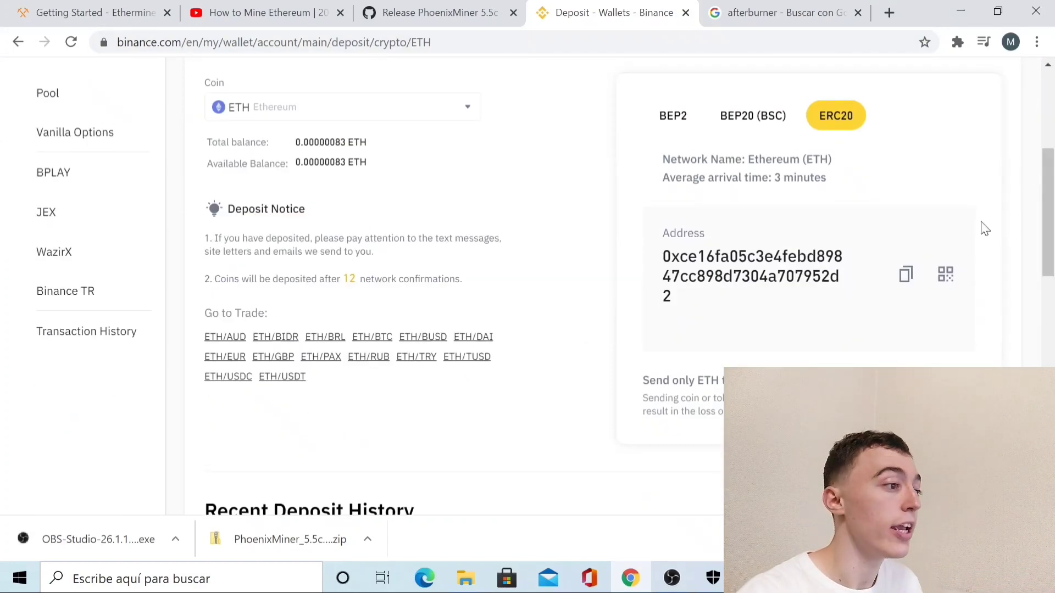
scroll(1047, 214, "up", 5)
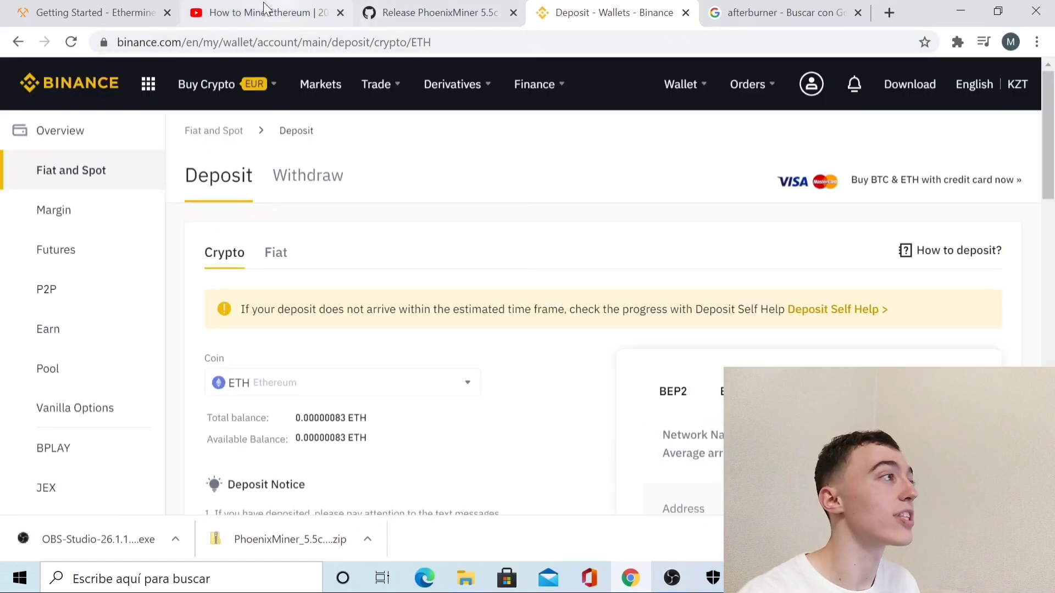
left_click(141, 12)
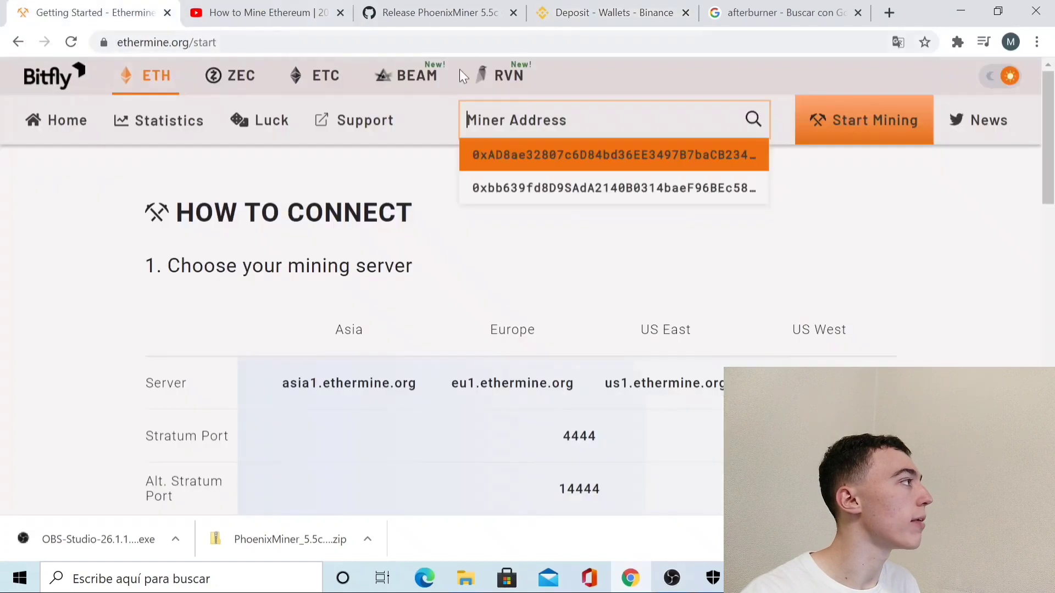
left_click(561, 155)
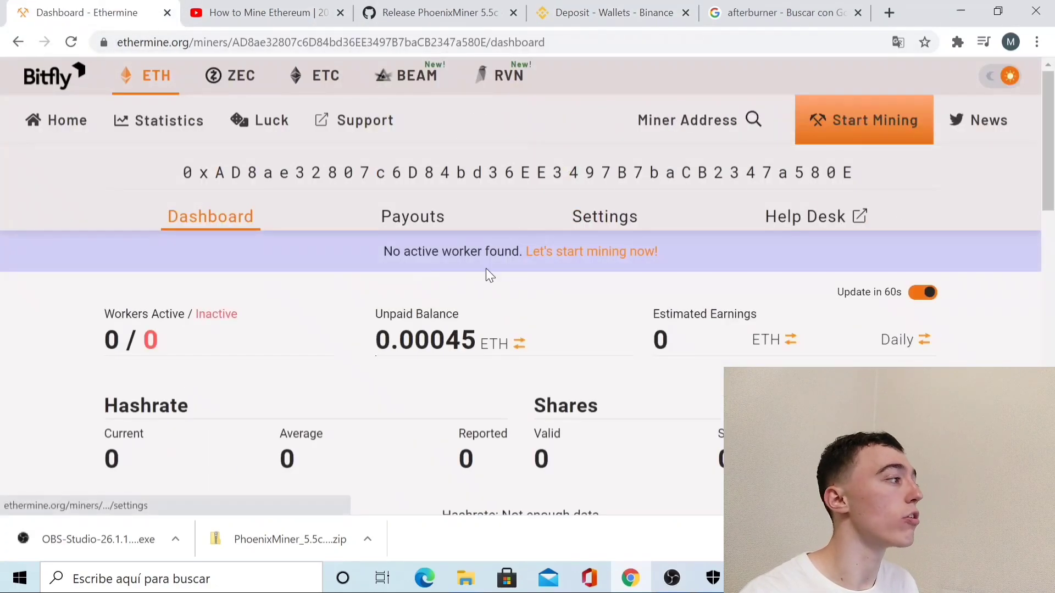
Review the miner dashboard's balance, hashrate and shares, and switch the estimated earnings period to Monthly
scroll(1050, 159, "down", 3)
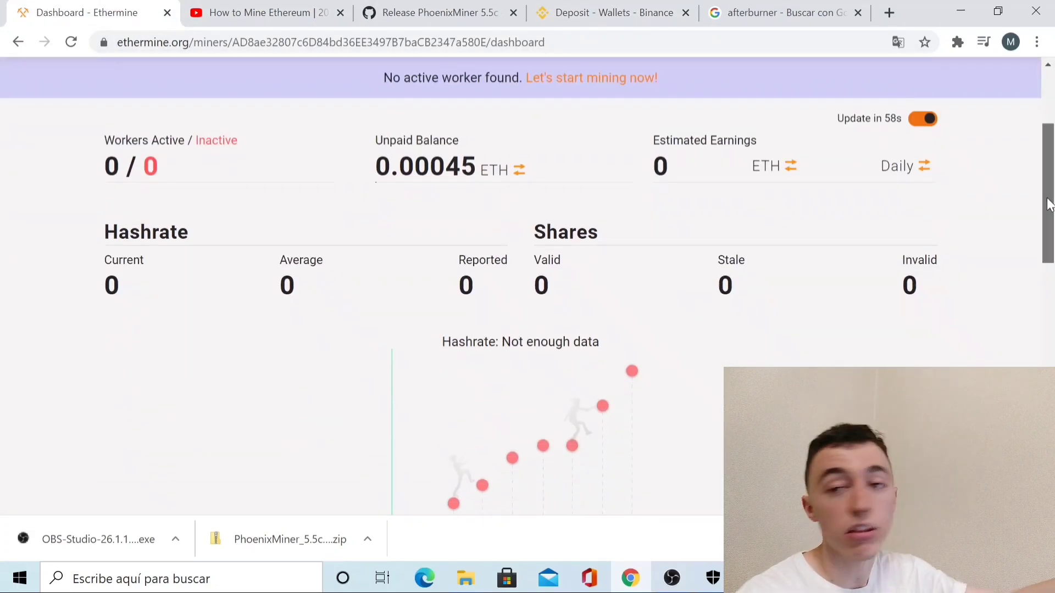
scroll(1040, 187, "up", 1)
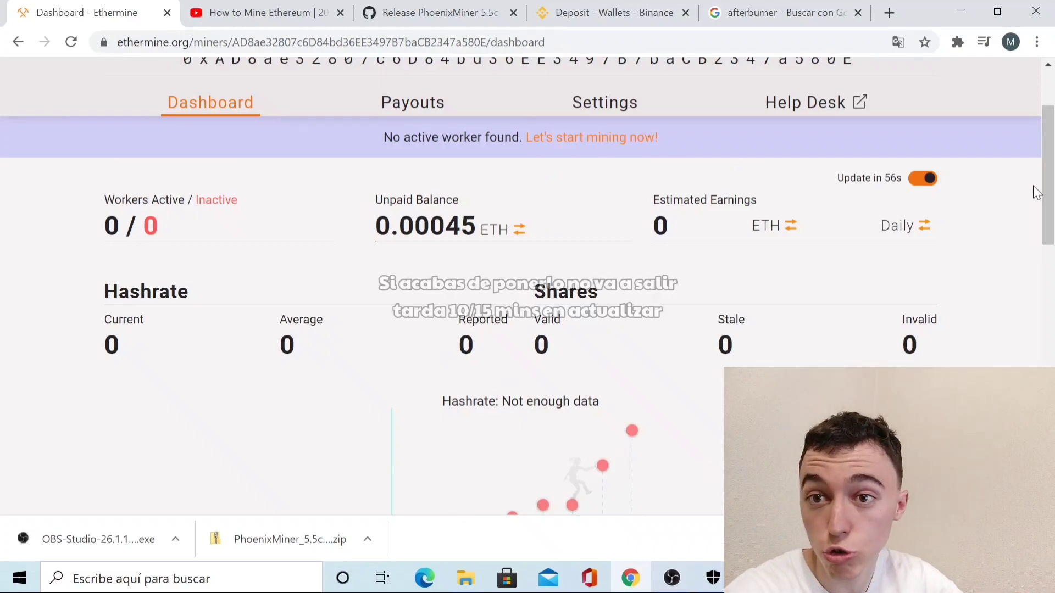
scroll(1052, 186, "down", 2)
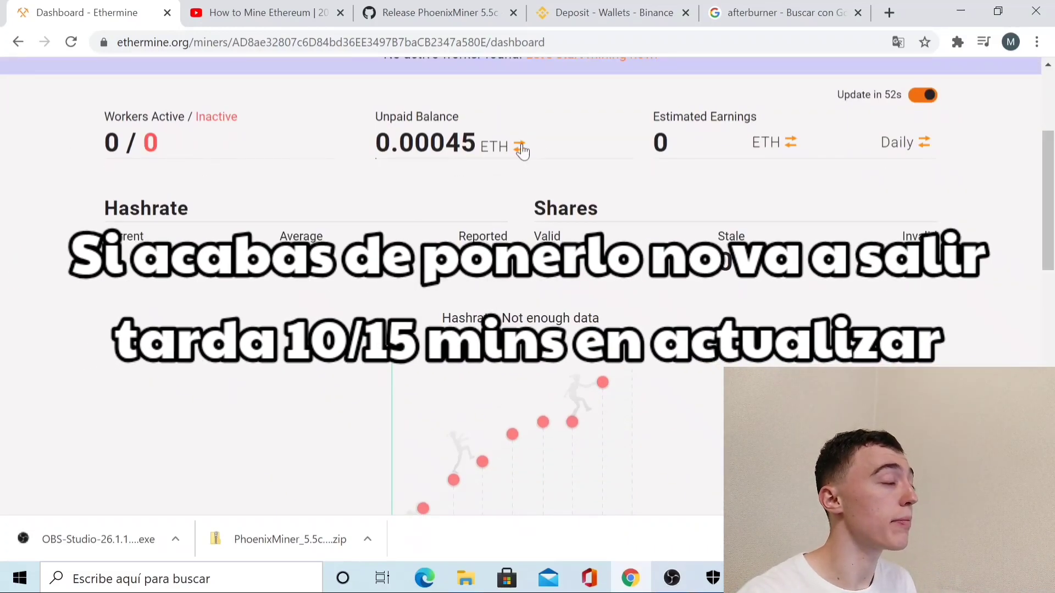
mouse_move(516, 170)
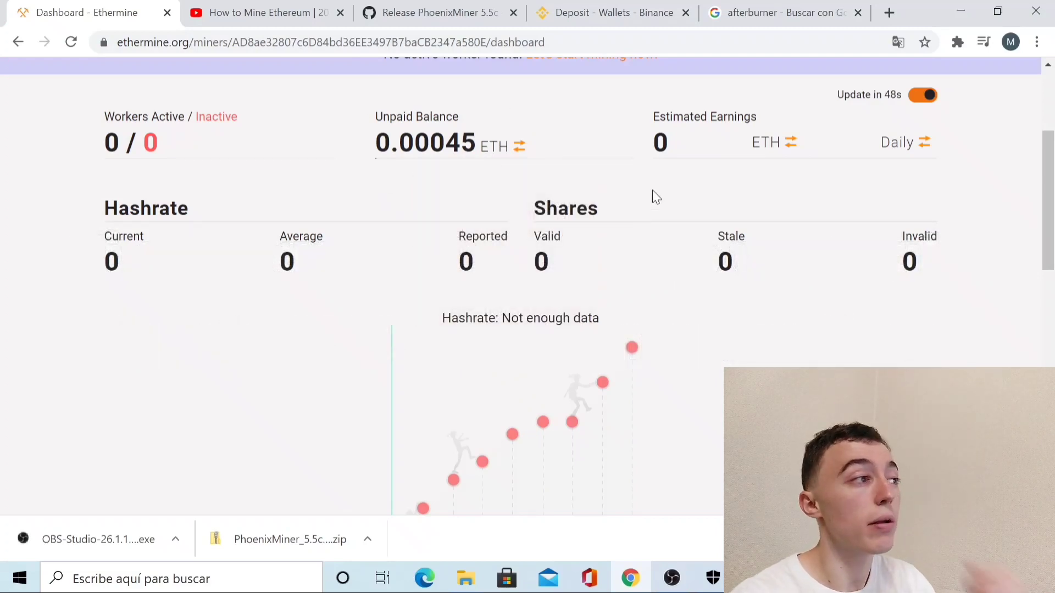
left_click(925, 143)
left_click(925, 143)
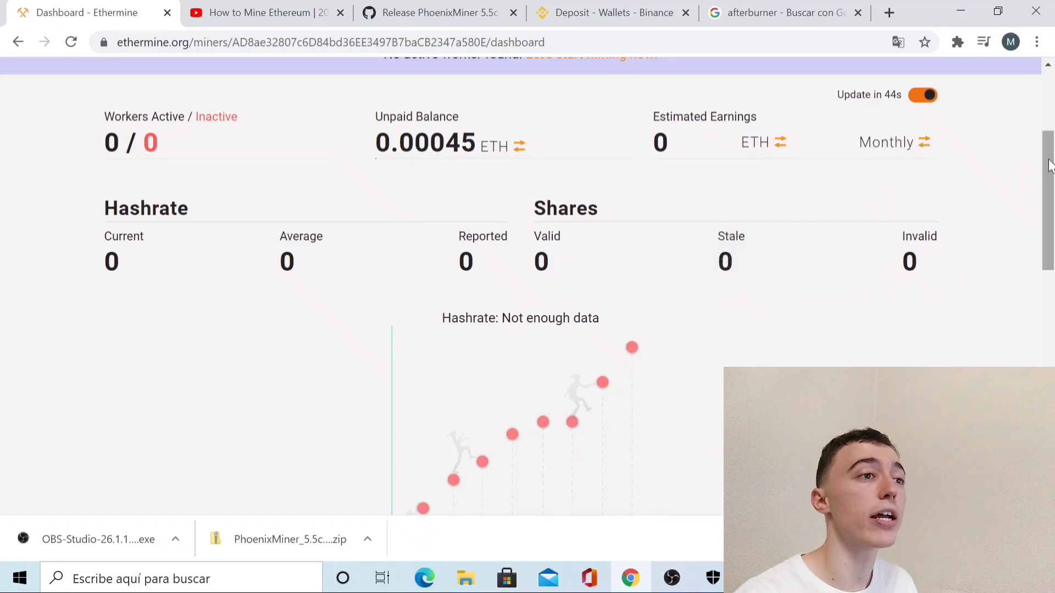